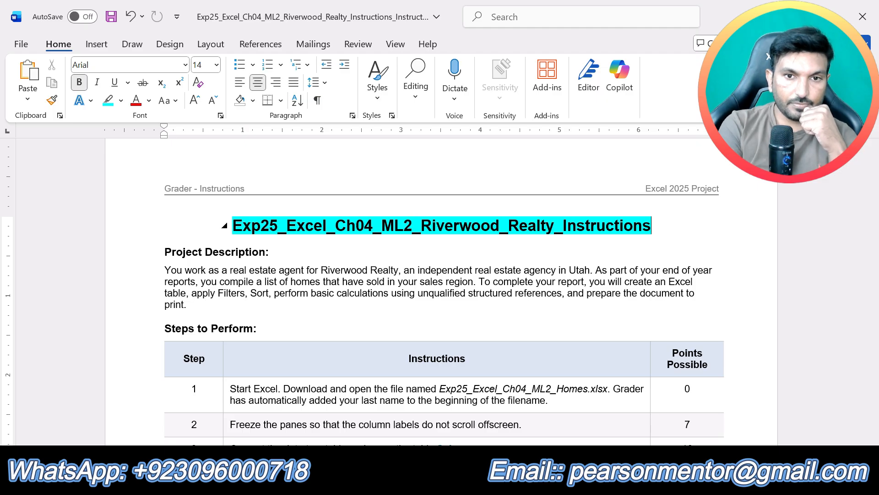
- Highlight the "Project Description:" and "Steps to Perform:" headings in turquoise
left_click_drag(278, 271, 164, 251)
left_click(270, 251)
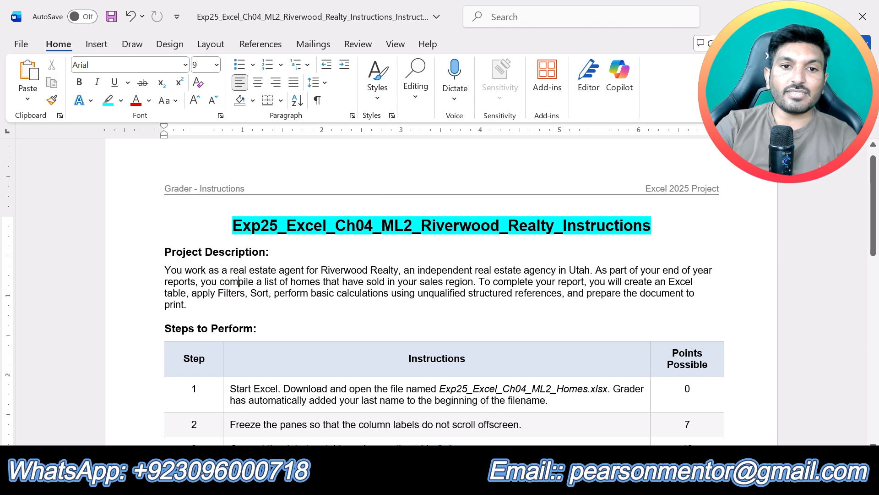
left_click(216, 231)
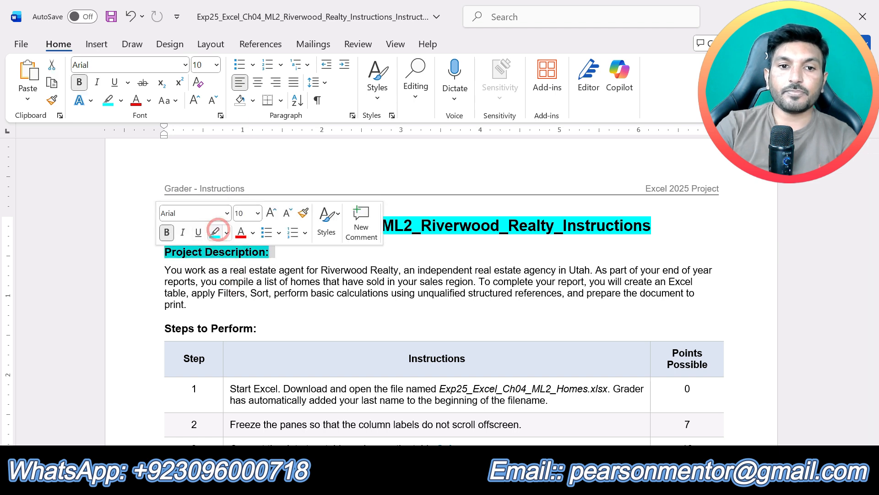
left_click_drag(215, 307, 165, 265)
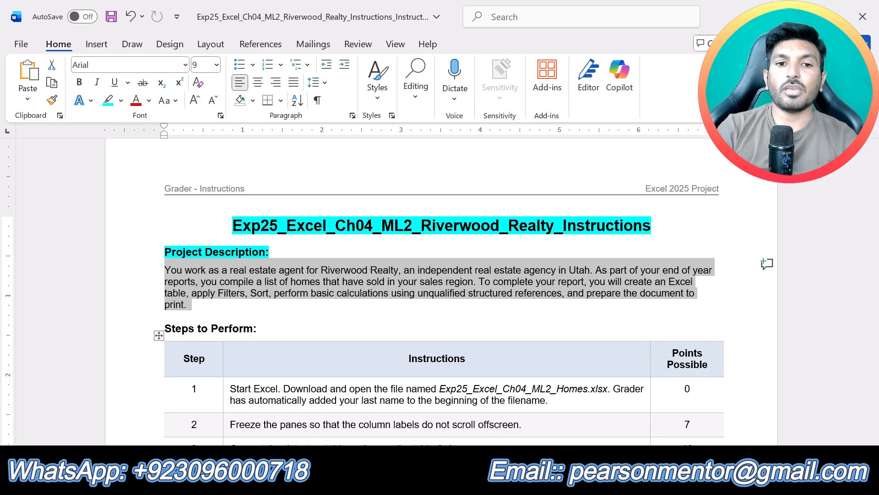
left_click_drag(264, 329, 164, 329)
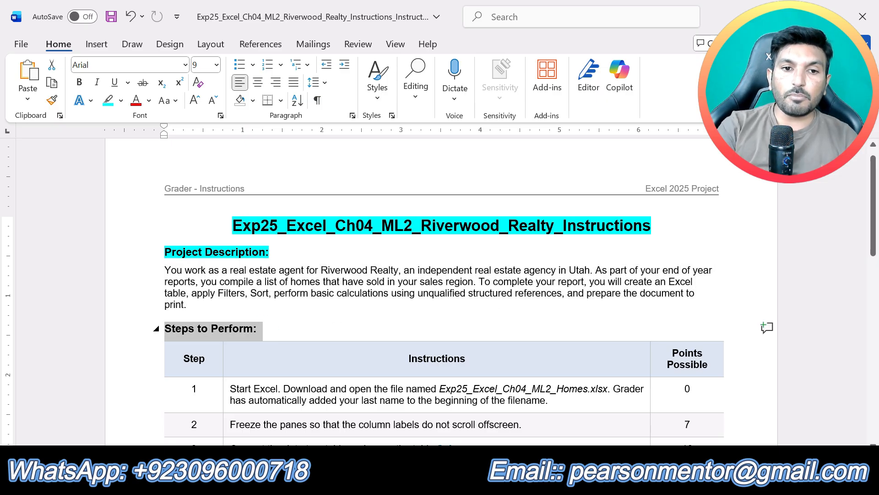
left_click(226, 305)
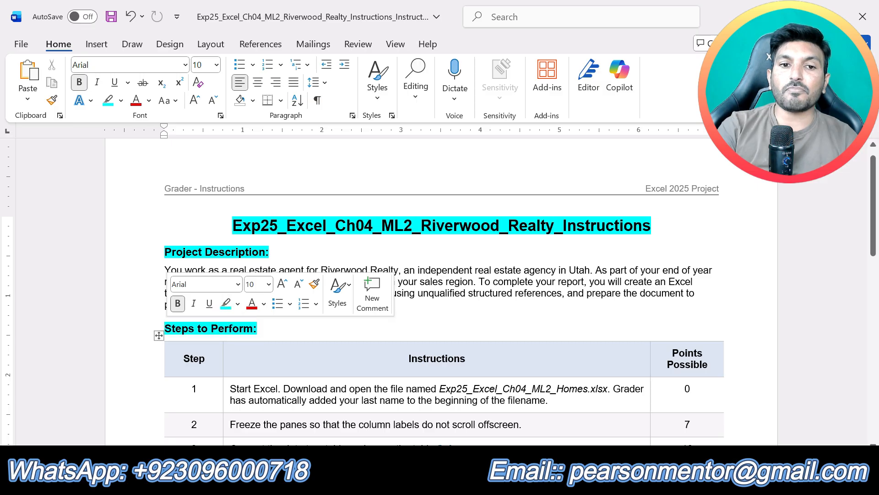
left_click(457, 314)
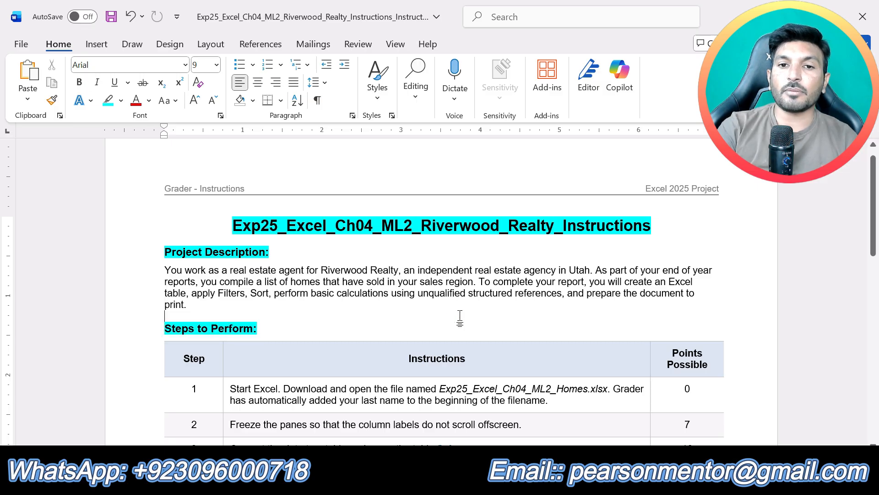
- Review the project's instruction table from step 1 through step 13, including the points for each step
scroll(459, 318, "down", 6)
scroll(457, 314, "down", 4)
scroll(457, 314, "up", 15)
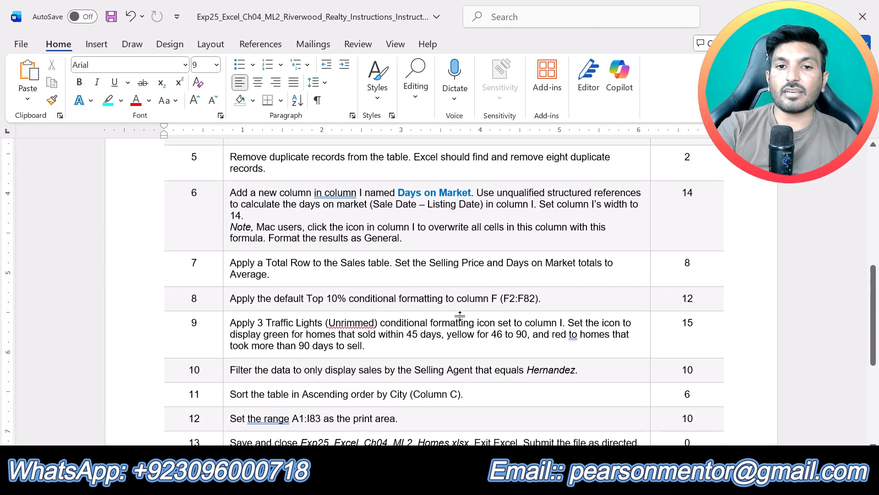
scroll(439, 291, "up", 1)
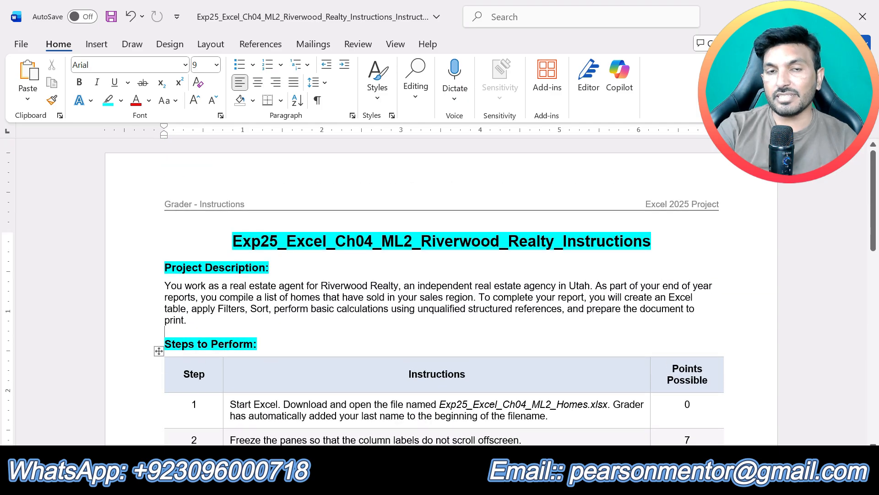
scroll(439, 292, "down", 7)
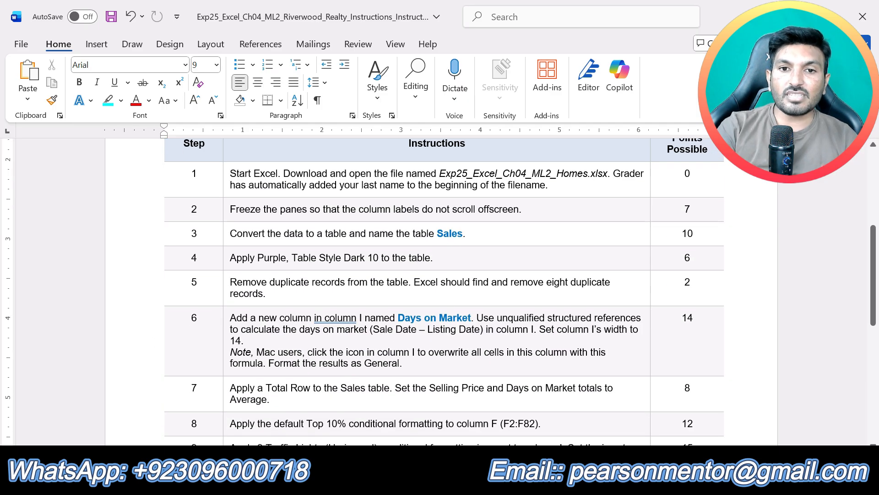
scroll(439, 291, "down", 6)
scroll(439, 292, "up", 7)
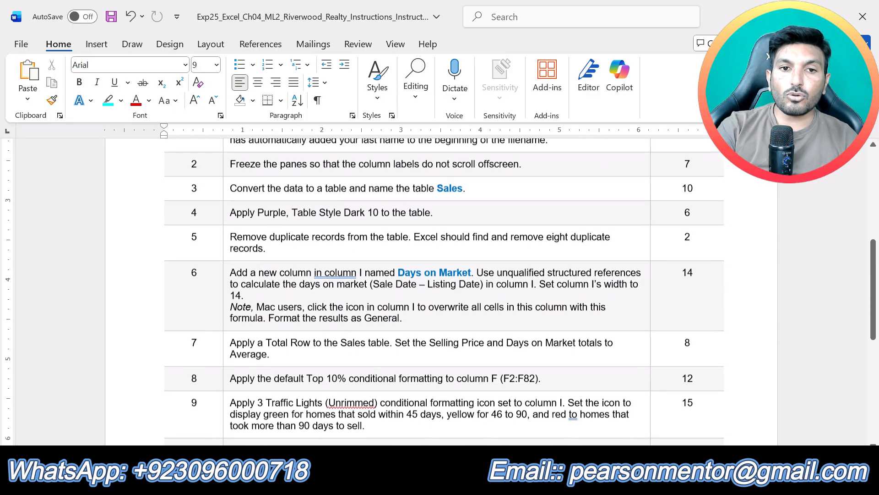
scroll(439, 291, "down", 3)
scroll(438, 291, "down", 4)
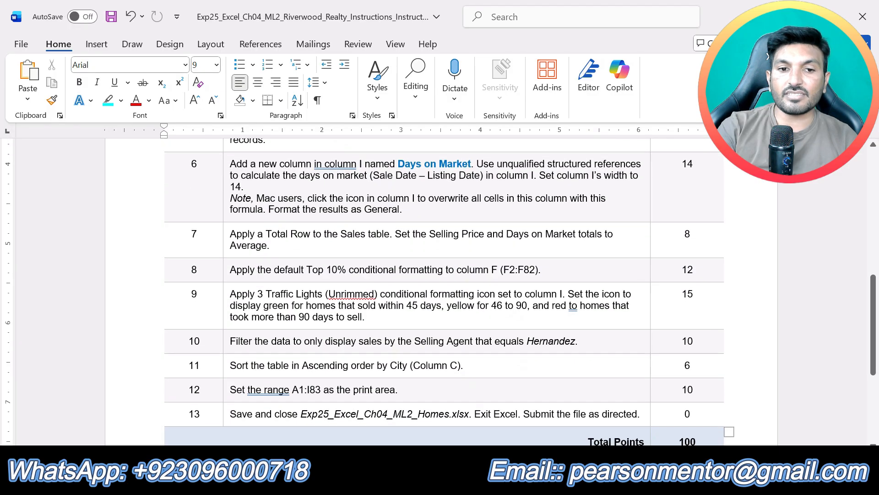
scroll(439, 291, "up", 10)
scroll(439, 291, "up", 1)
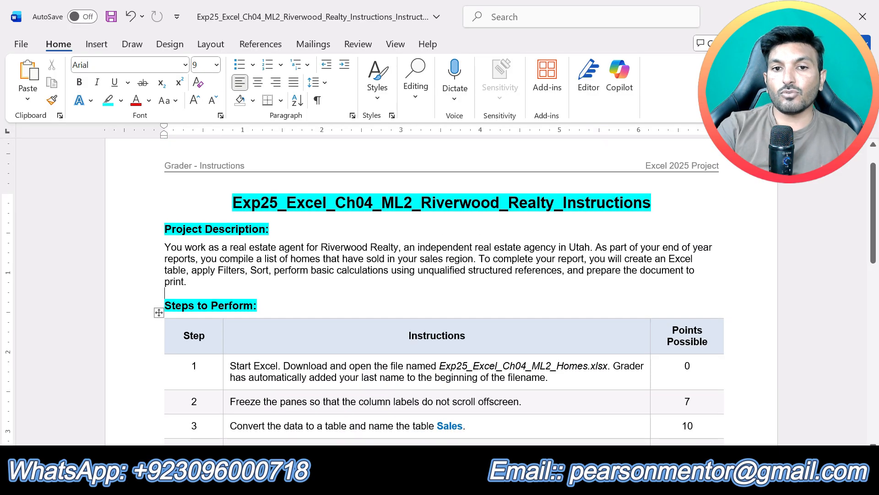
scroll(439, 291, "down", 1)
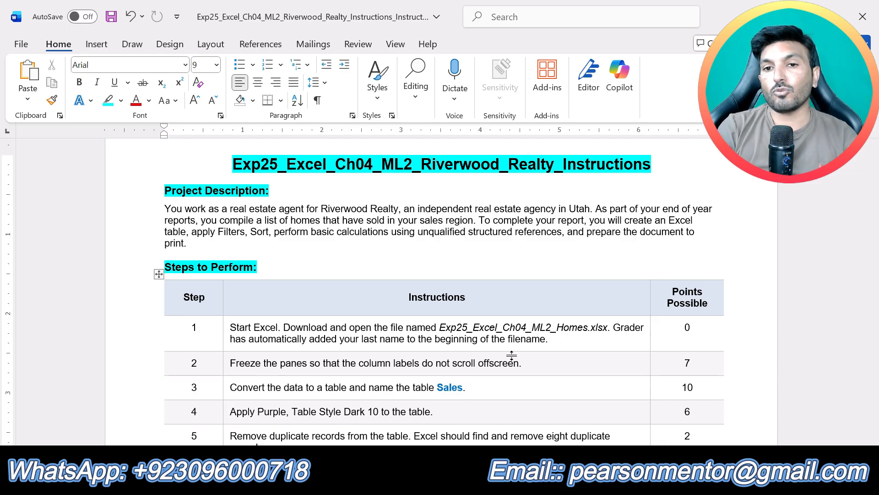
- Highlight the step 1 instruction in yellow and briefly view the homes workbook in Excel before returning to the Word instructions
left_click(552, 338)
left_click_drag(553, 338, 231, 331)
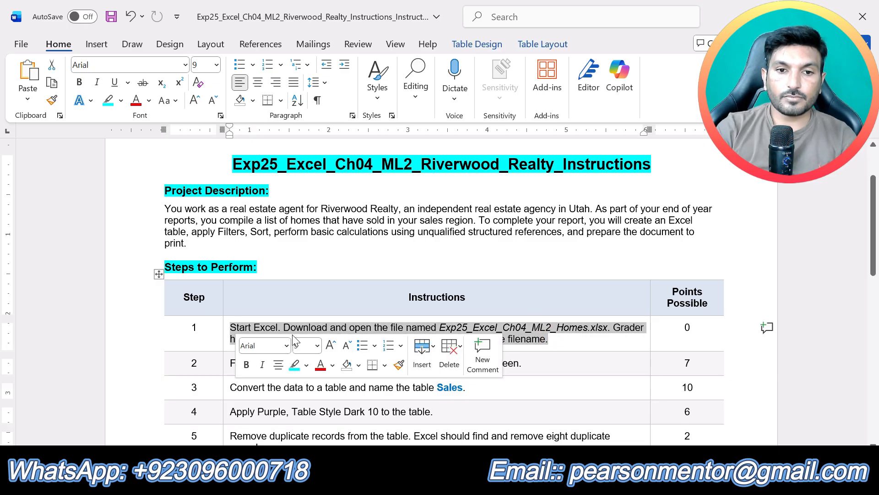
left_click(307, 366)
left_click(294, 261)
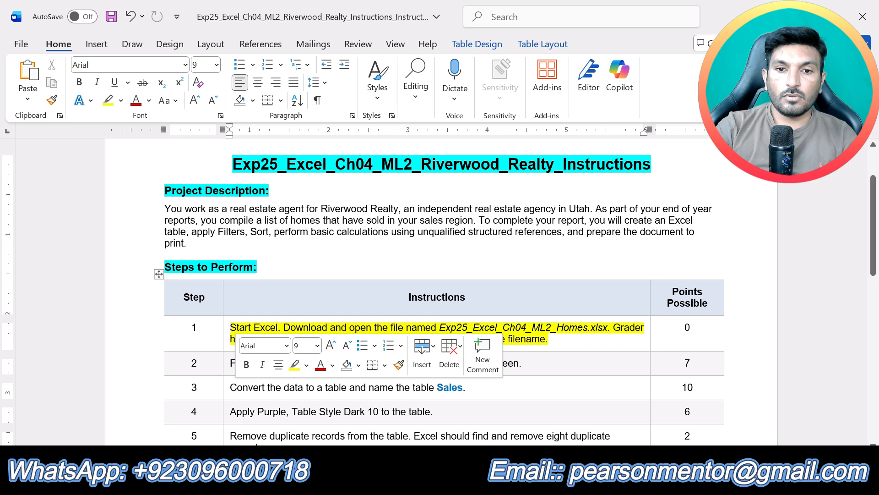
left_click(591, 344)
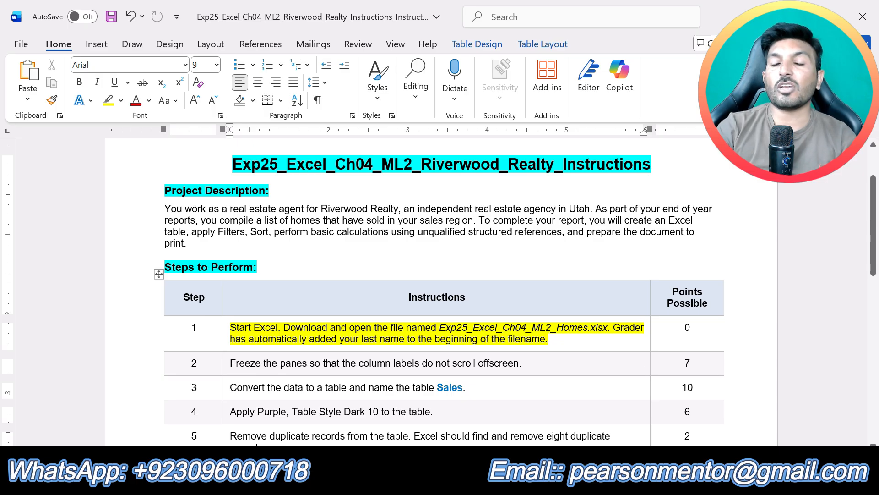
key("alt+Tab")
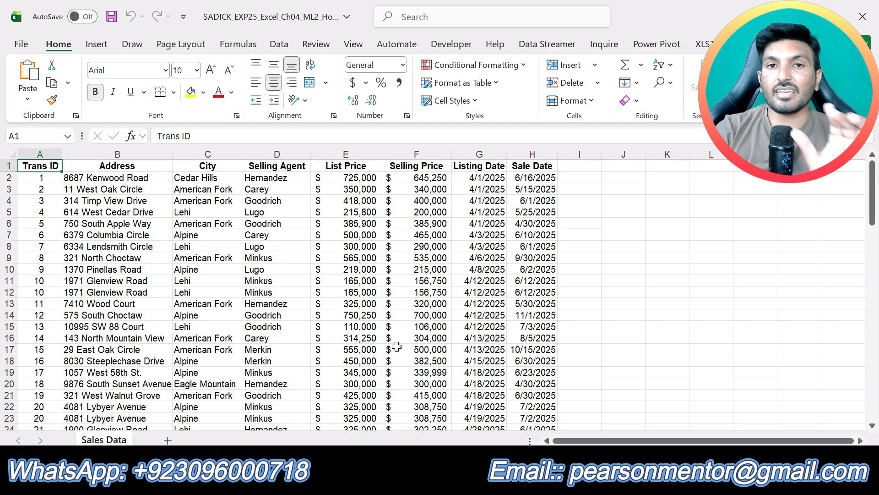
left_click(403, 481)
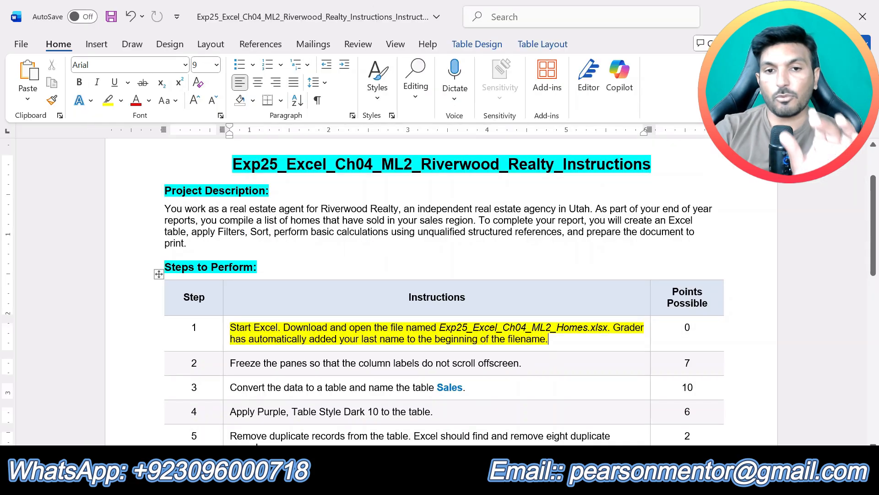
- Undo the step 1 highlight and highlight the step 2 instruction about freezing panes in yellow
key("ctrl+z")
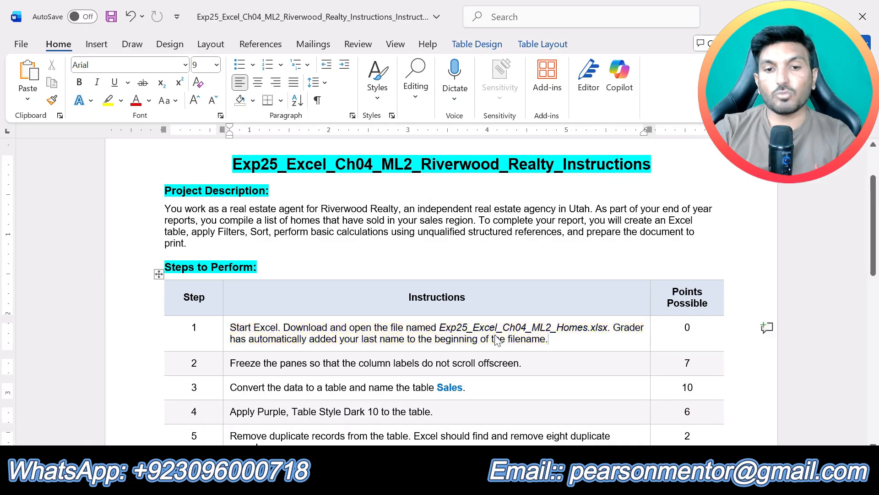
left_click_drag(526, 363, 230, 363)
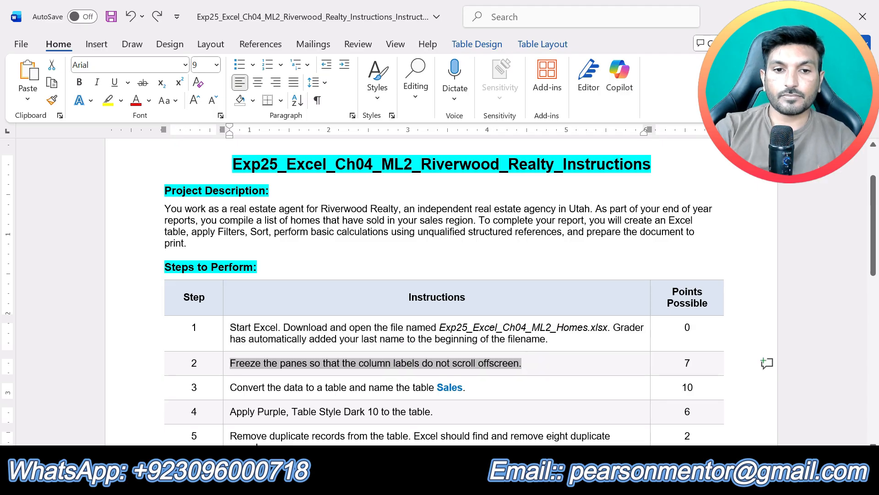
left_click(297, 333)
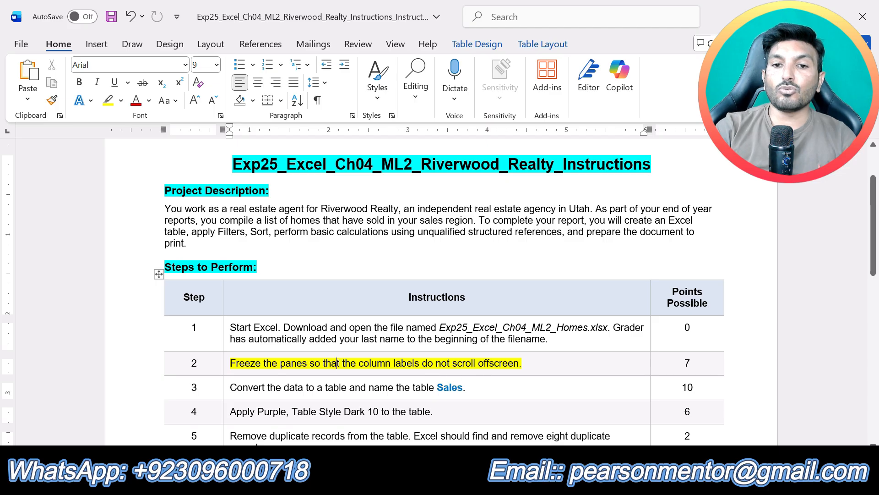
- Switch to the Excel workbook and examine how the row 1 column labels behave across the Sales Data records
key("alt+Tab")
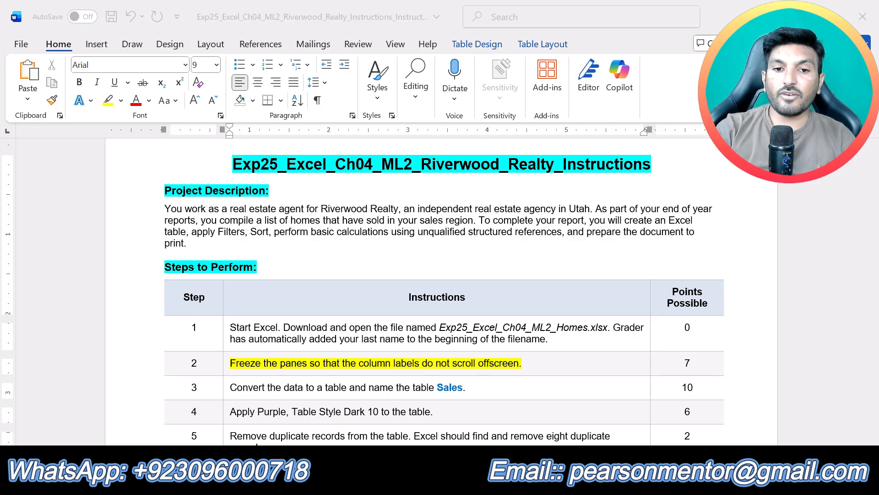
scroll(331, 328, "down", 4)
scroll(330, 328, "up", 4)
left_click_drag(46, 167, 541, 167)
scroll(472, 278, "down", 20)
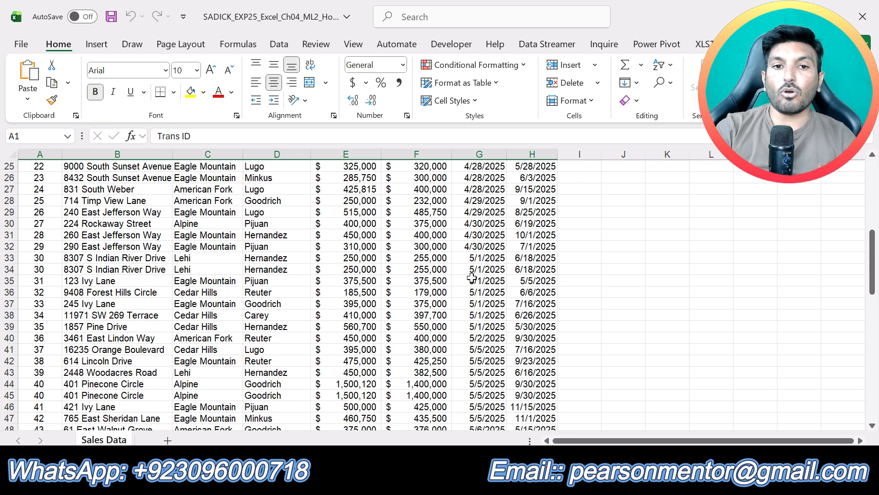
scroll(472, 278, "up", 20)
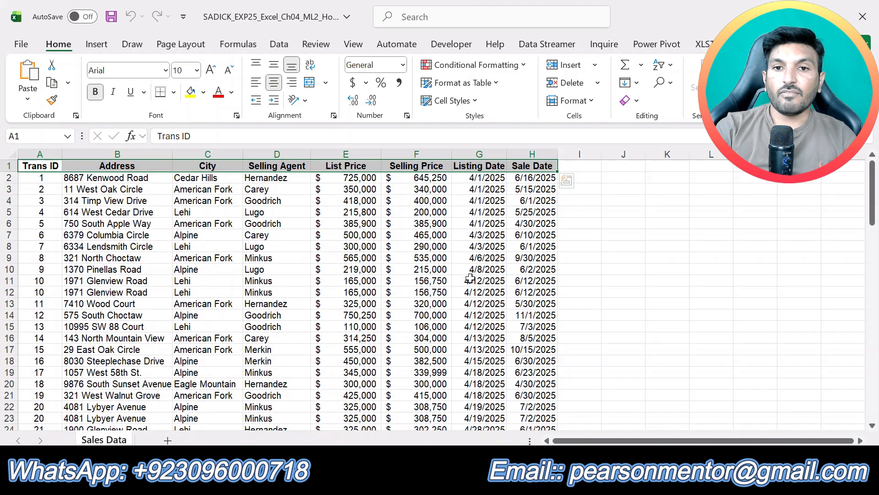
scroll(471, 278, "down", 8)
scroll(470, 278, "down", 15)
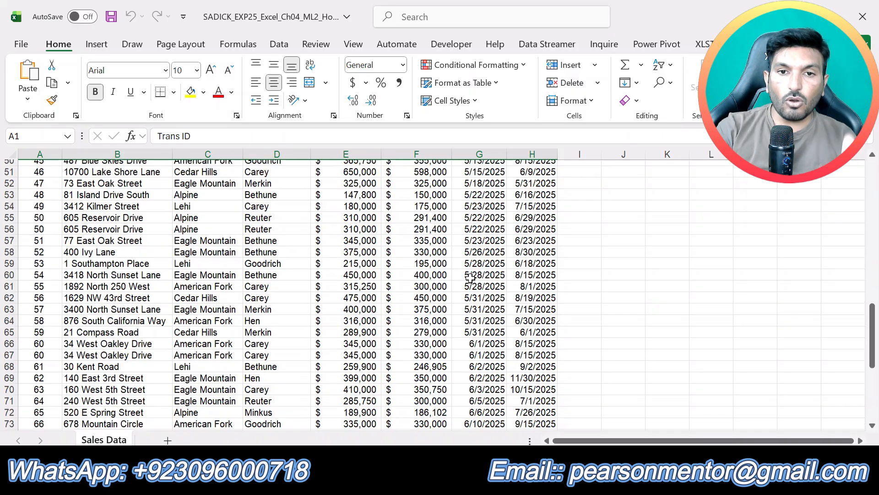
scroll(470, 278, "up", 5)
scroll(471, 278, "up", 18)
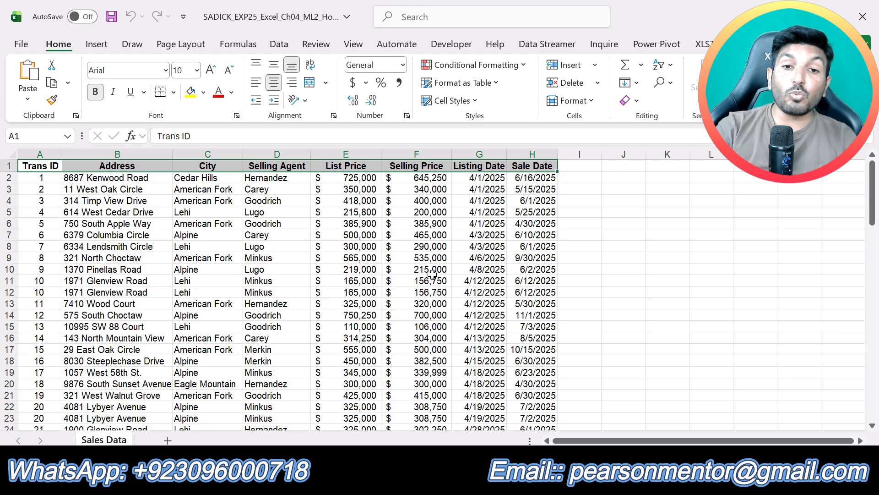
scroll(430, 275, "down", 15)
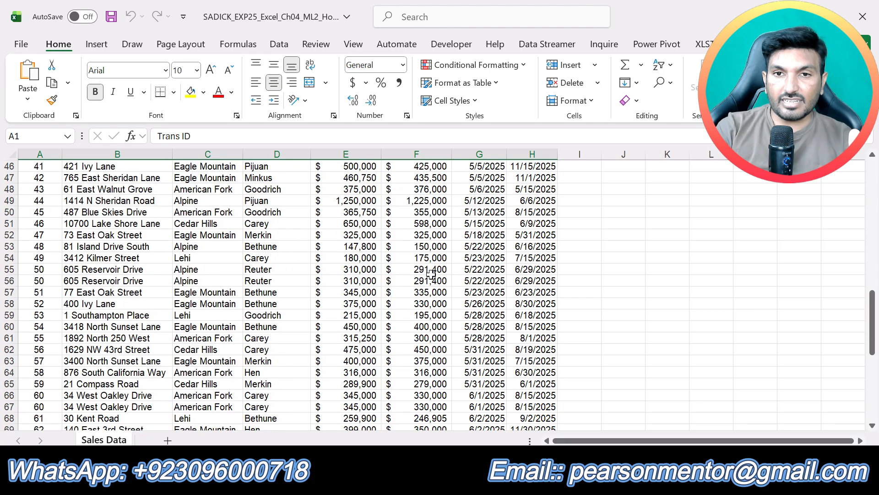
scroll(431, 274, "up", 15)
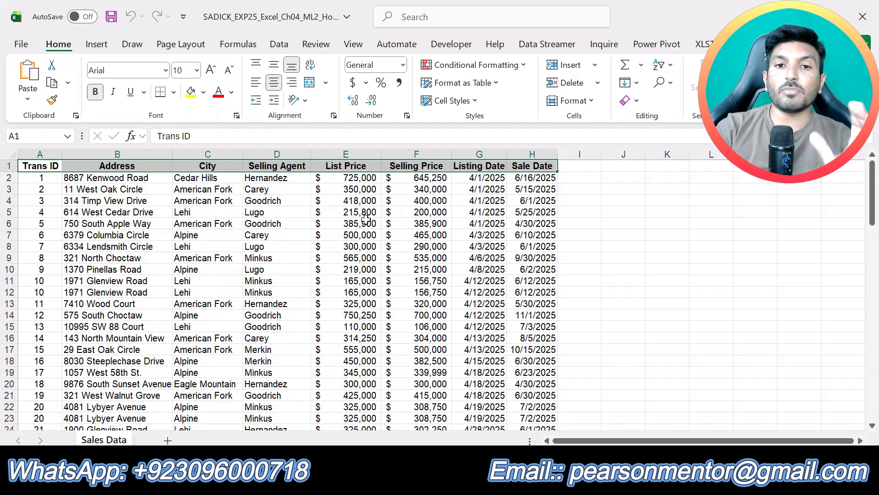
- Freeze the top row of the Sales Data sheet
left_click(366, 222)
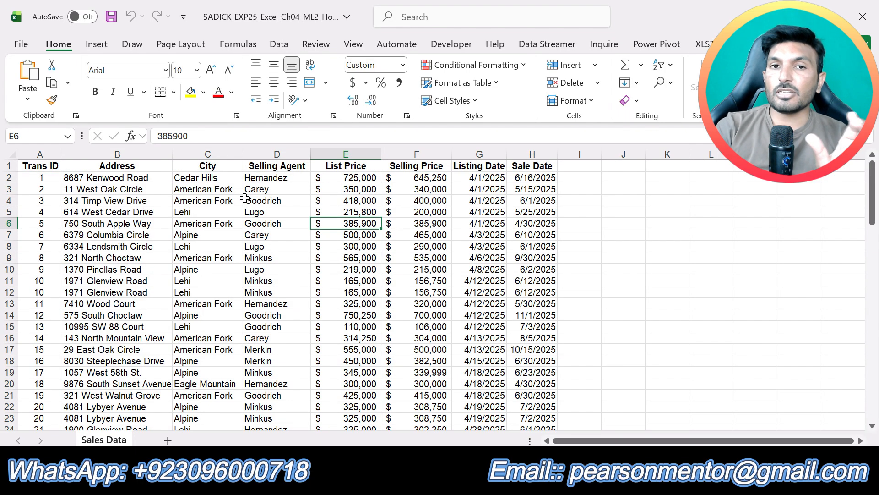
left_click(371, 259)
left_click(351, 45)
left_click(625, 102)
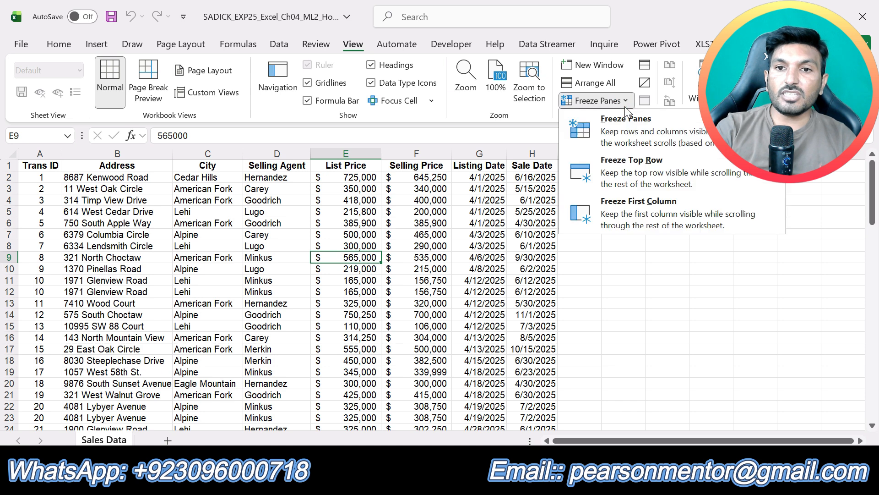
left_click(629, 164)
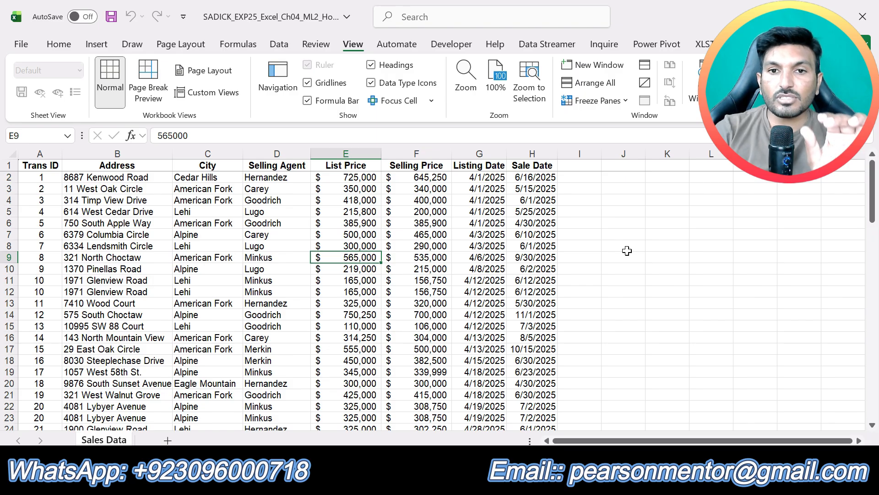
- Check the frozen column labels against the lower records of the sheet and switch back to the Word instructions
scroll(624, 250, "down", 20)
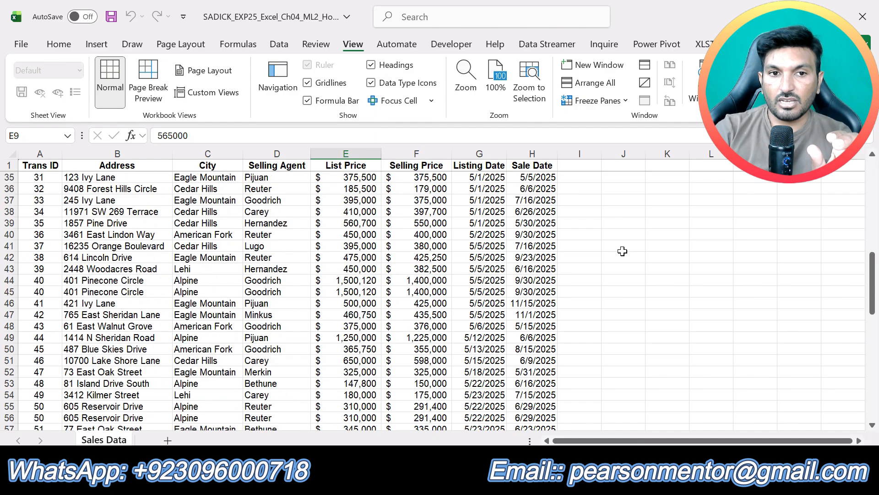
scroll(622, 251, "down", 4)
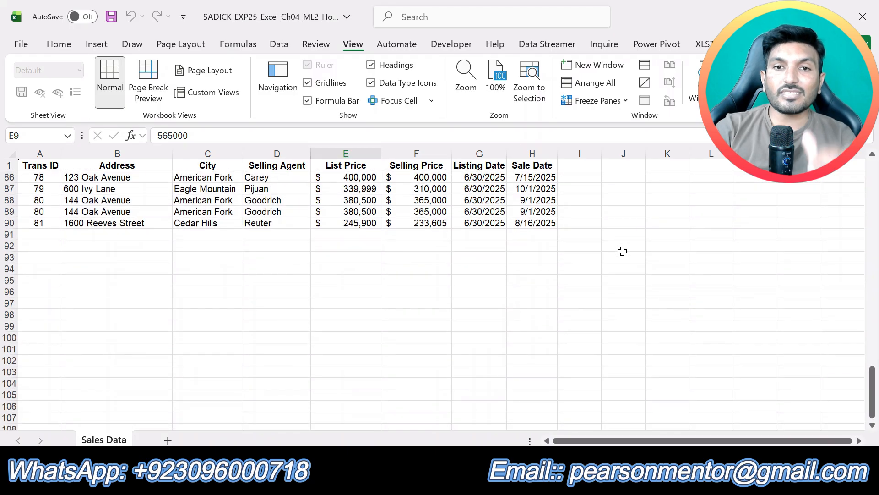
scroll(622, 251, "up", 19)
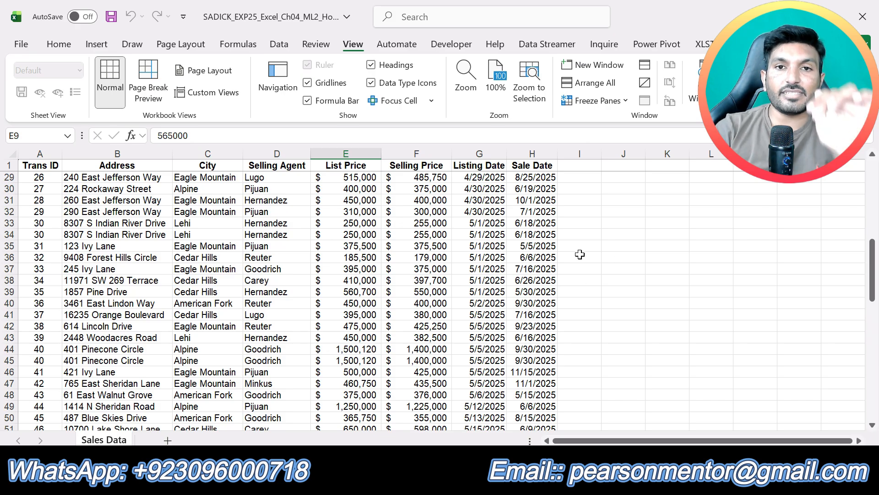
key("alt+Tab")
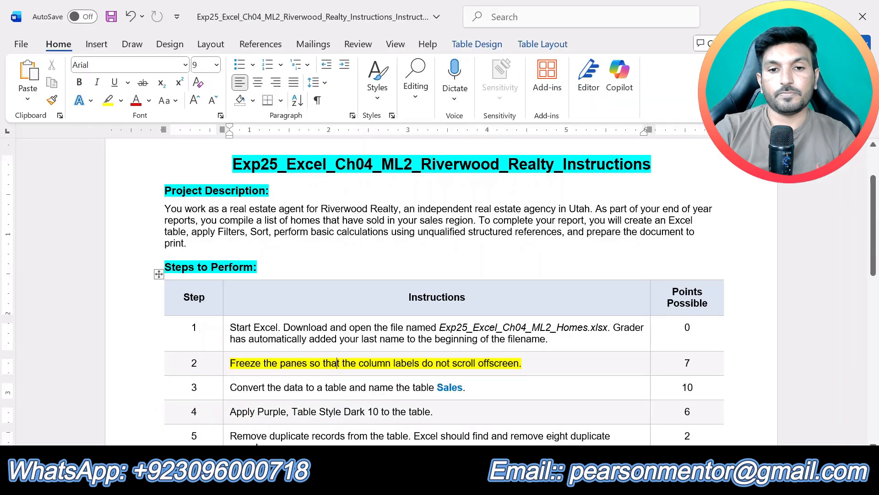
- Undo the step 2 highlight and highlight the step 3 instruction about converting the data to a table in yellow
key("ctrl+z")
left_click_drag(474, 389, 232, 390)
left_click(299, 359)
left_click(410, 413)
scroll(411, 413, "down", 2)
scroll(416, 407, "up", 2)
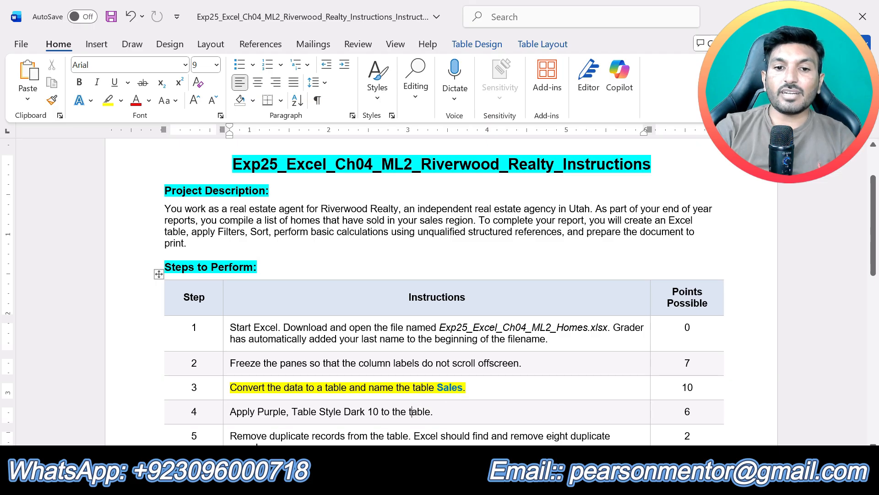
left_click(476, 388)
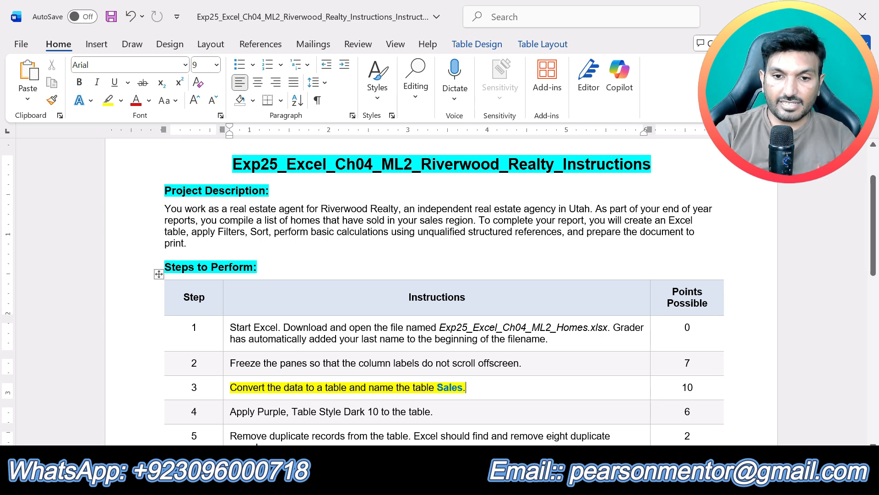
- Switch to the Excel workbook and convert the Sales Data range A1:H90 to a table with headers
key("alt+Tab")
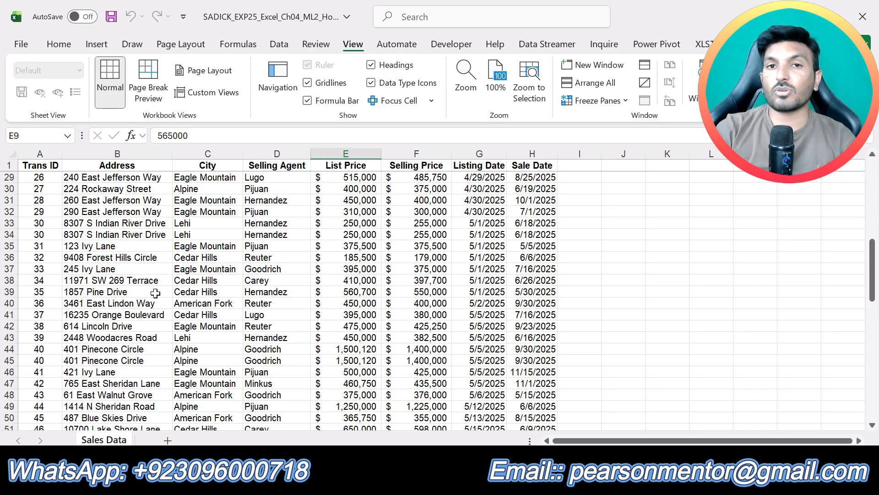
left_click(113, 277)
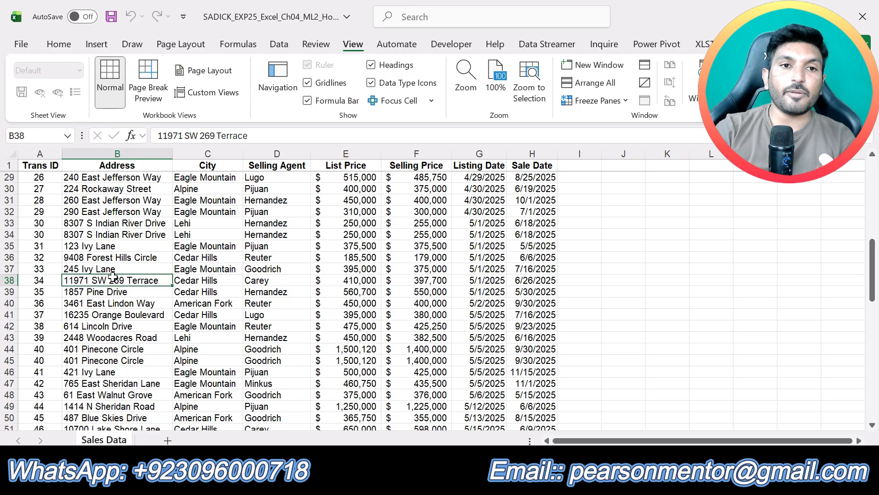
left_click(96, 44)
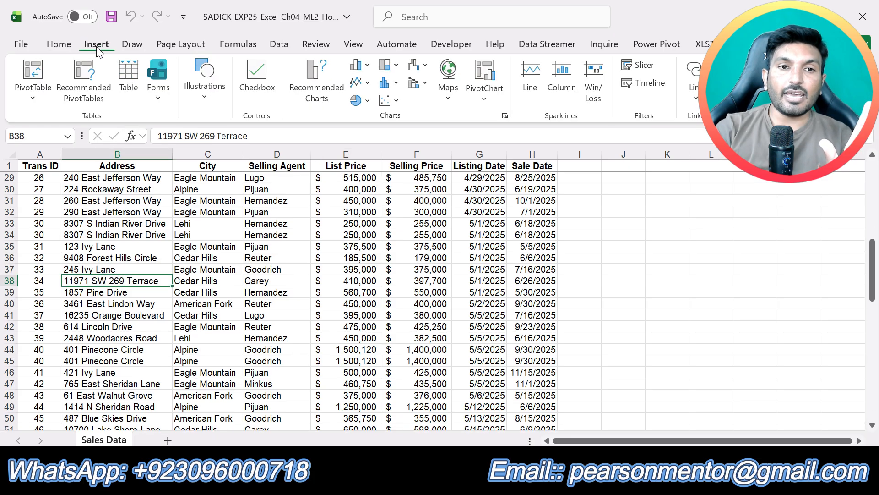
left_click(128, 87)
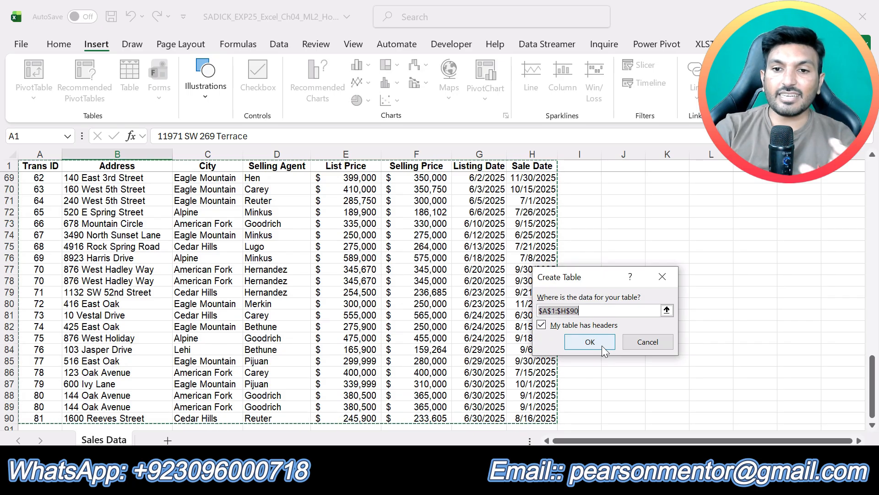
left_click(589, 342)
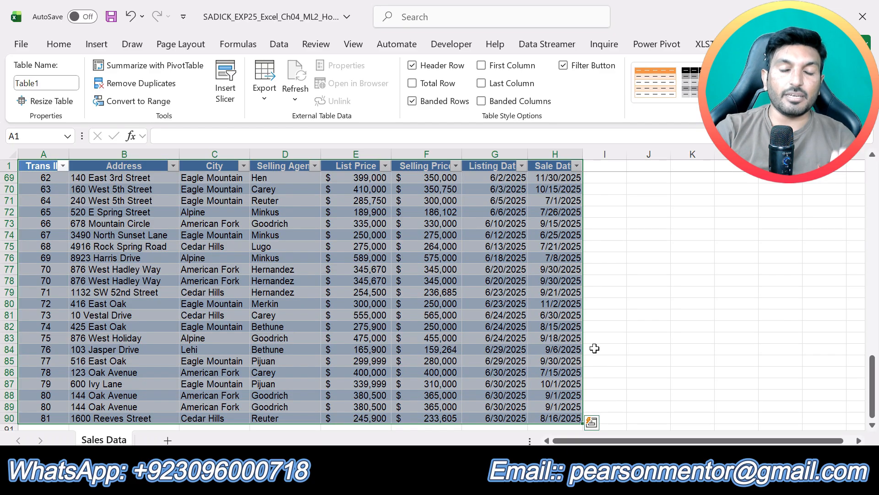
- Name the new table Sales and select a cell inside it
scroll(594, 348, "down", 5)
scroll(594, 348, "up", 11)
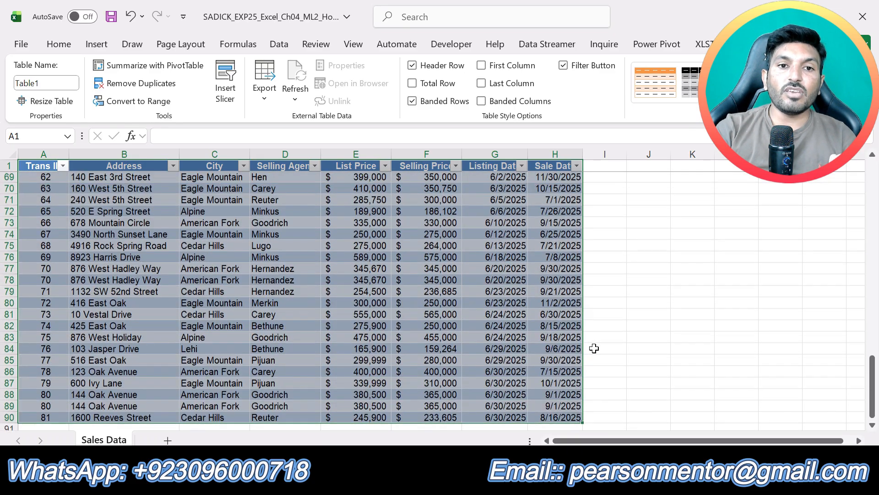
scroll(595, 349, "up", 12)
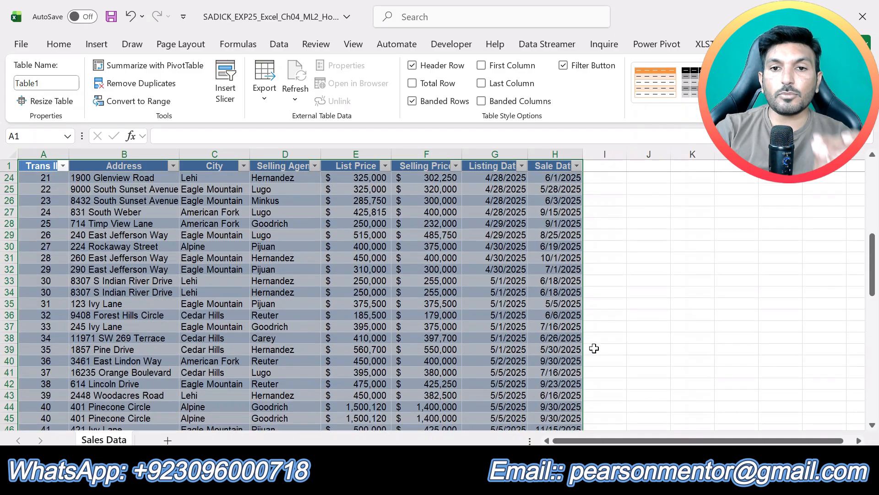
scroll(594, 348, "up", 5)
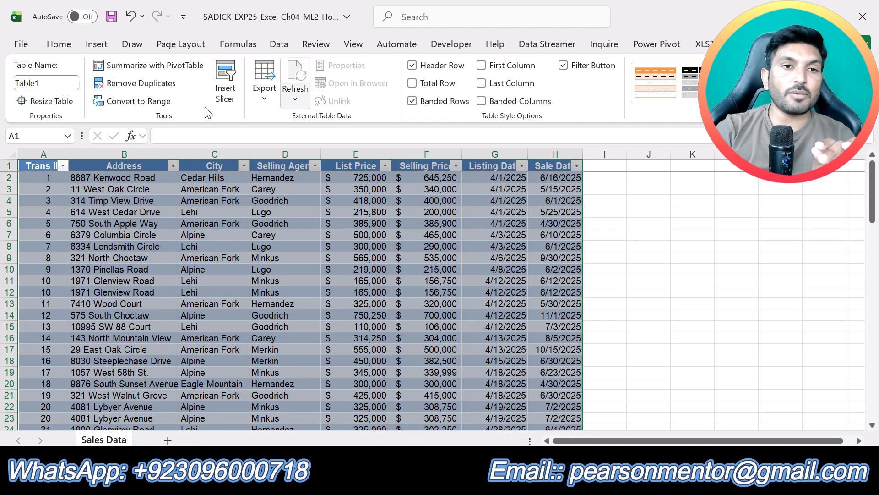
left_click(55, 83)
type("S")
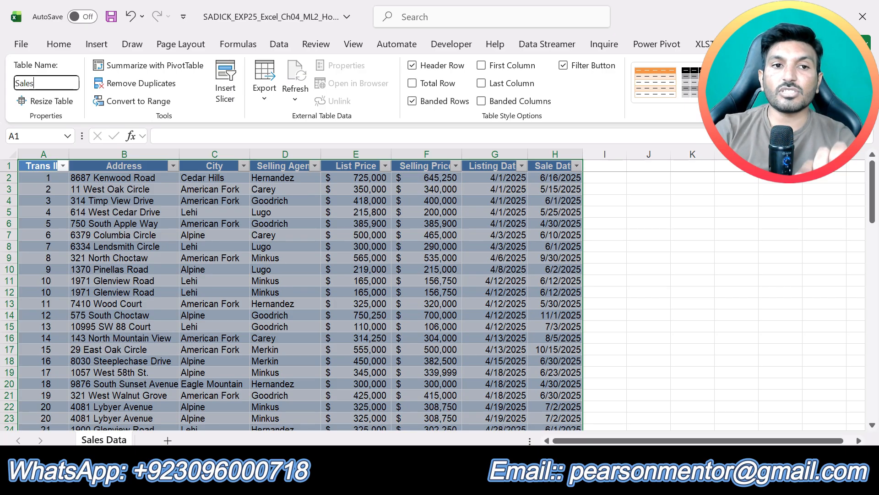
key("Return")
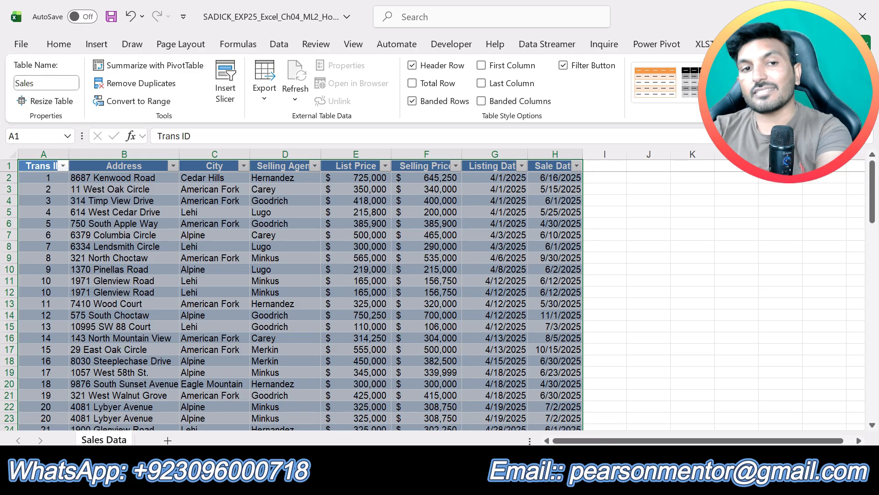
left_click(609, 293)
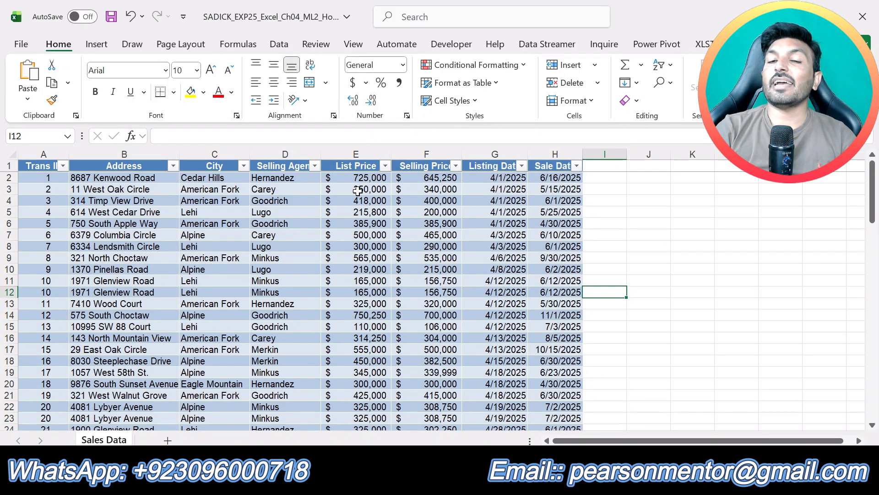
left_click(298, 257)
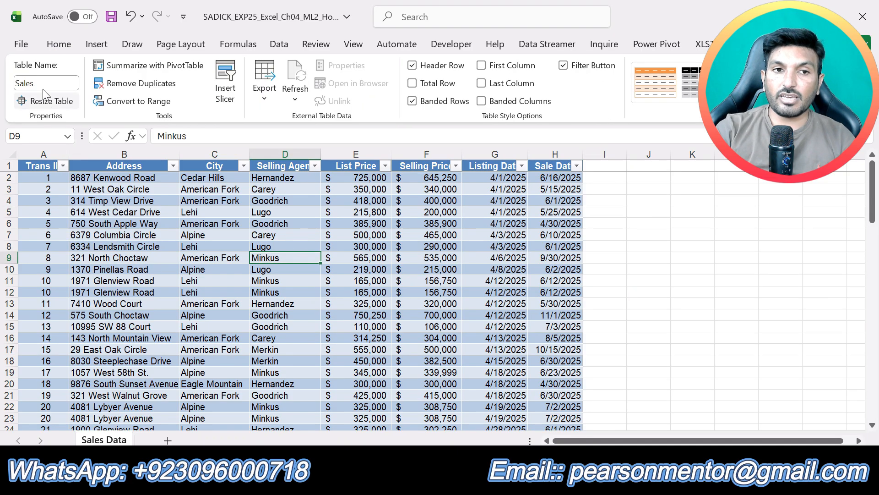
- Switch to the Word instructions, undo the step 3 highlight and highlight the step 4 table style instruction in yellow
key("alt+Tab")
key("ctrl+z")
scroll(482, 390, "down", 1)
left_click_drag(432, 373, 230, 373)
scroll(408, 393, "up", 1)
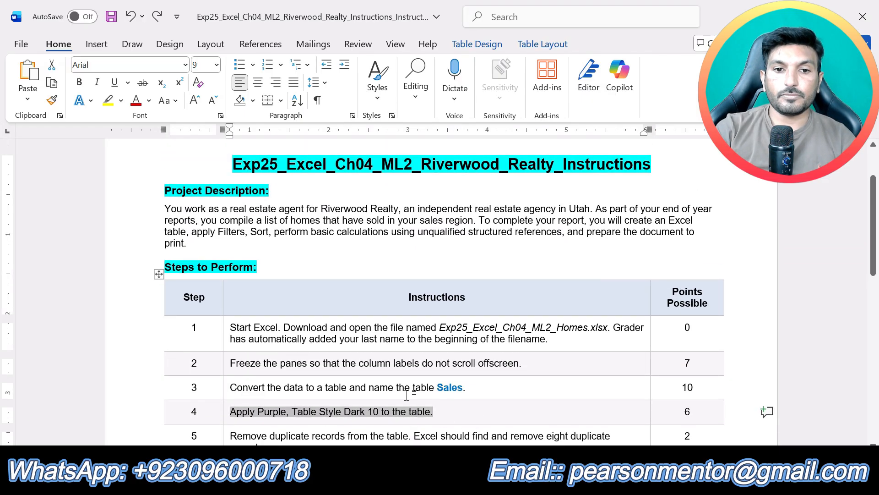
left_click(108, 100)
key("Left")
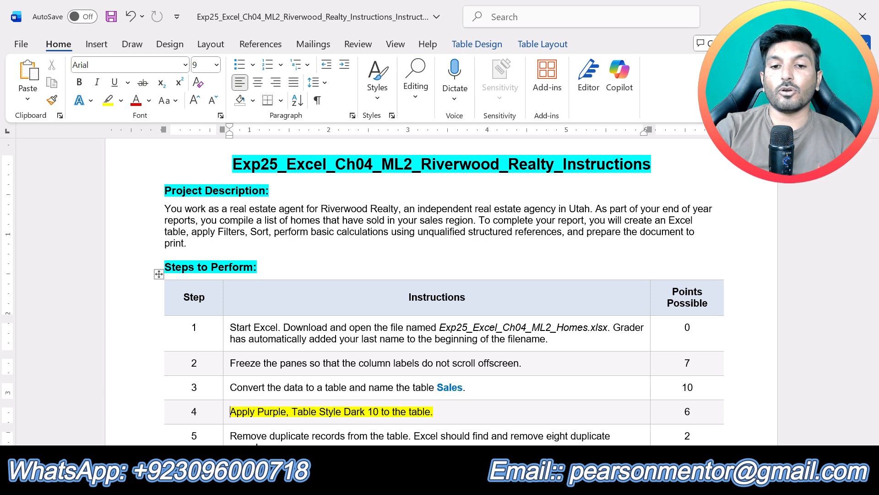
- Switch to the Excel workbook and apply the Purple, Table Style Dark 10 style to the Sales table
key("alt+Tab")
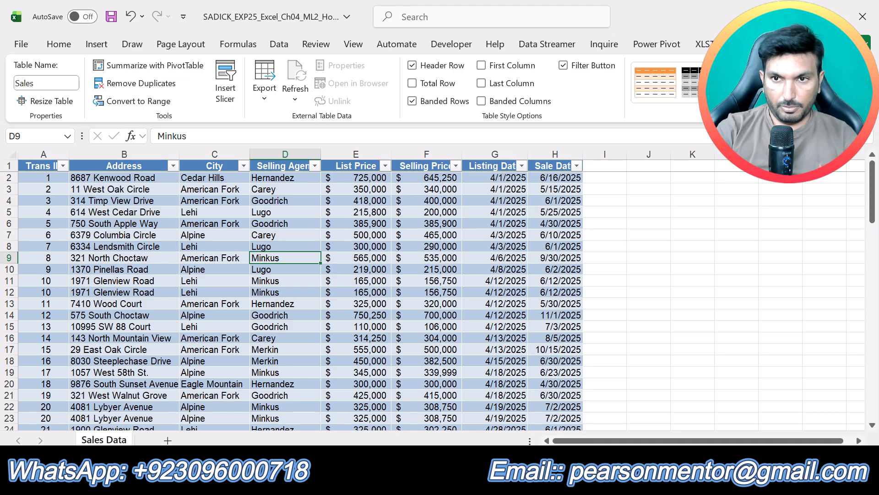
left_click(831, 97)
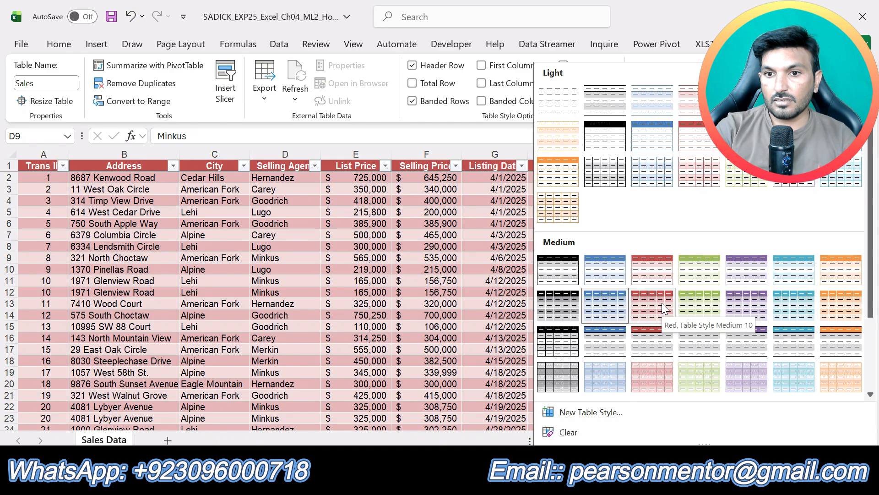
scroll(662, 303, "down", 3)
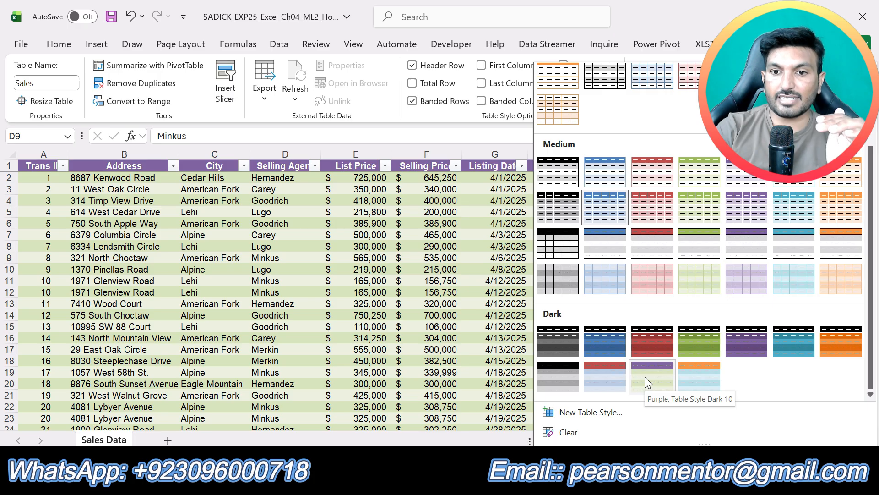
left_click(647, 382)
scroll(688, 374, "down", 13)
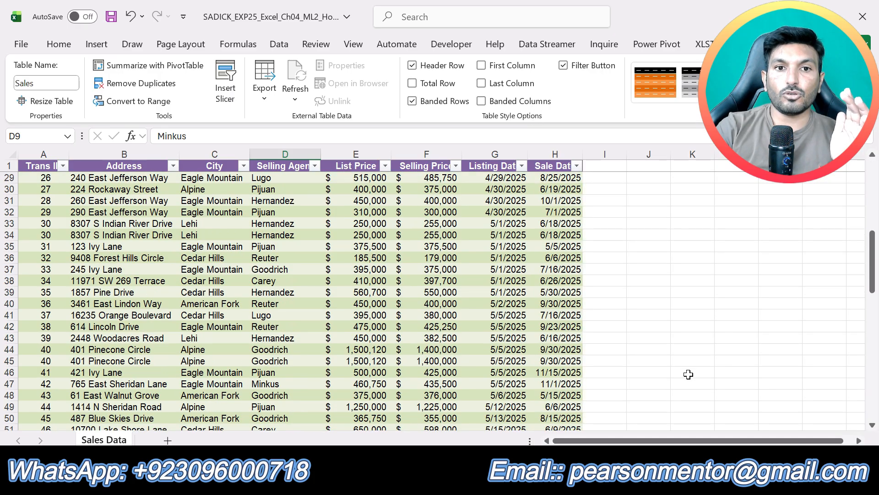
scroll(688, 374, "down", 10)
scroll(688, 374, "up", 15)
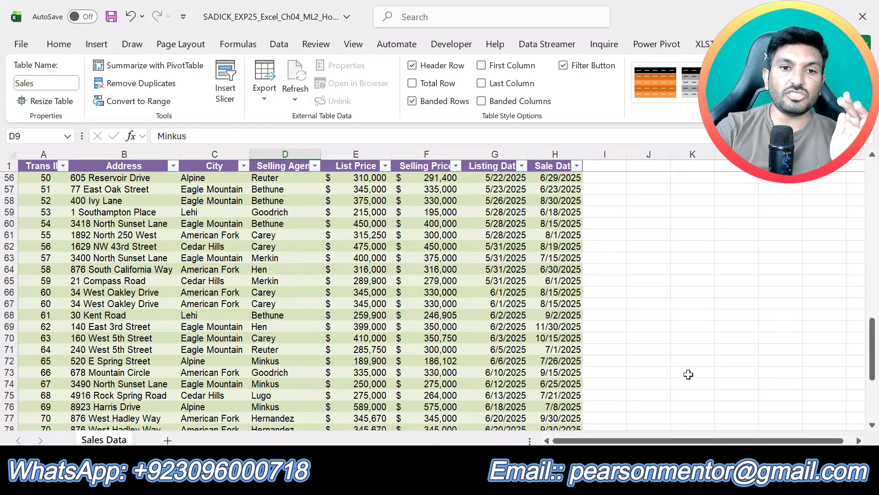
scroll(689, 374, "up", 8)
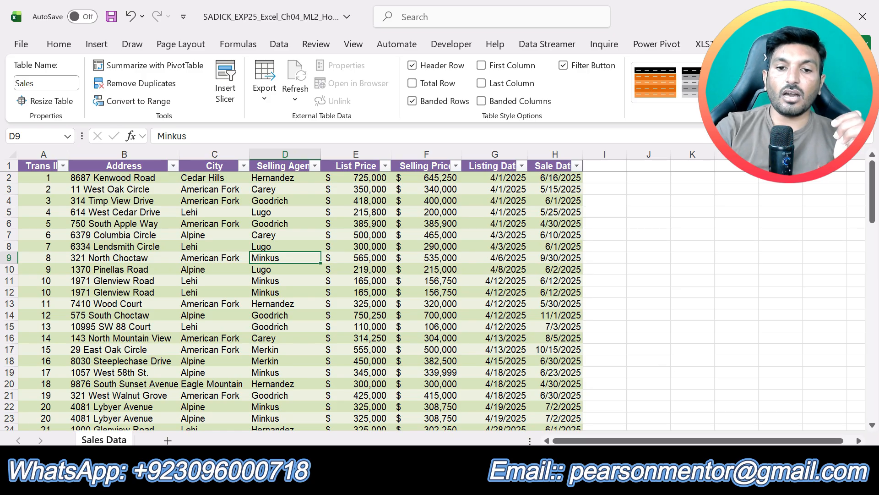
- Switch to the Word instructions, undo the step 4 highlight and highlight the step 5 duplicate-removal instruction in yellow
key("alt+Tab")
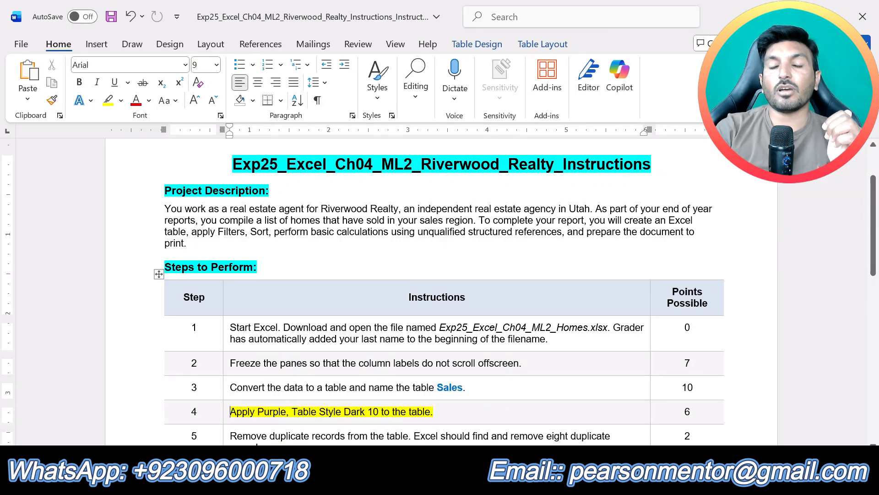
key("alt+Tab")
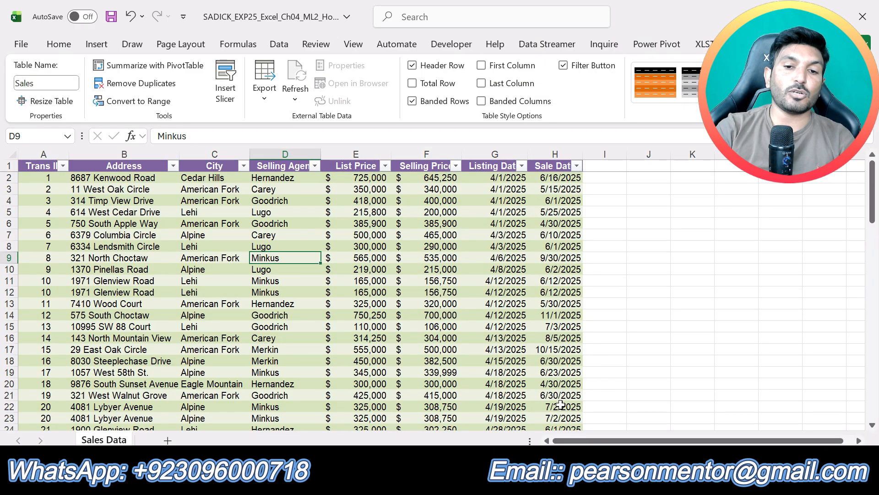
key("alt+Tab")
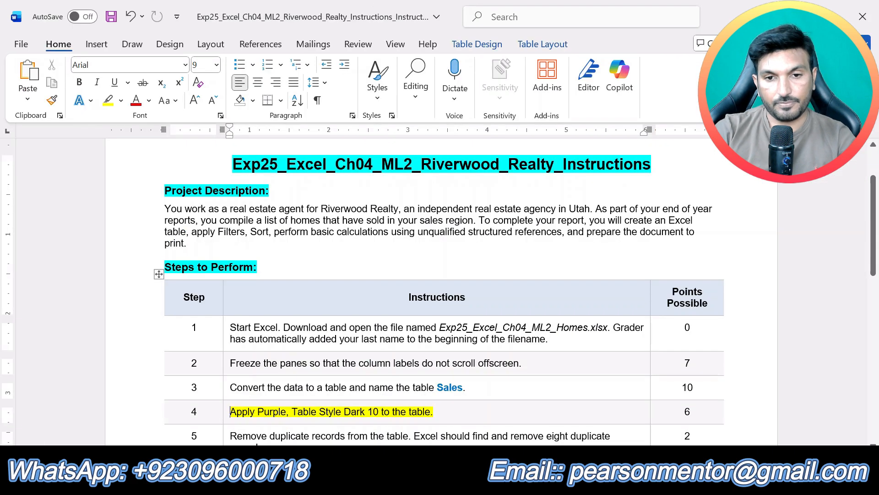
scroll(461, 359, "down", 3)
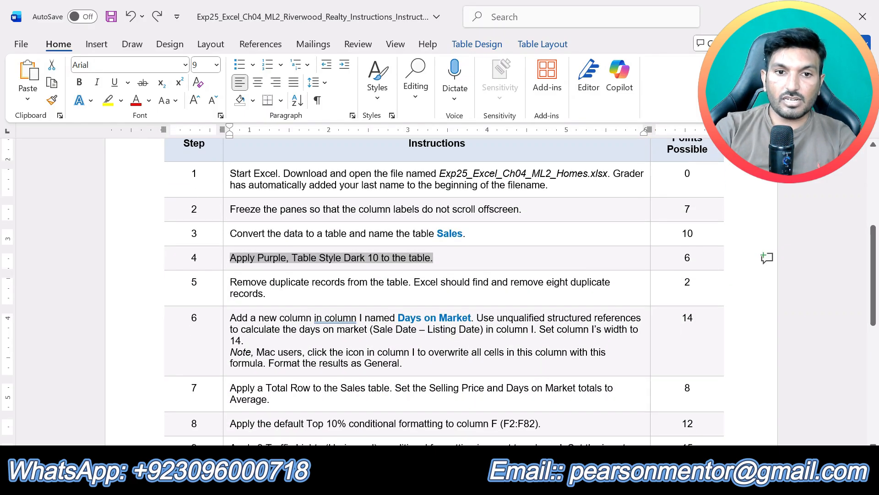
left_click_drag(289, 297, 230, 281)
left_click(296, 261)
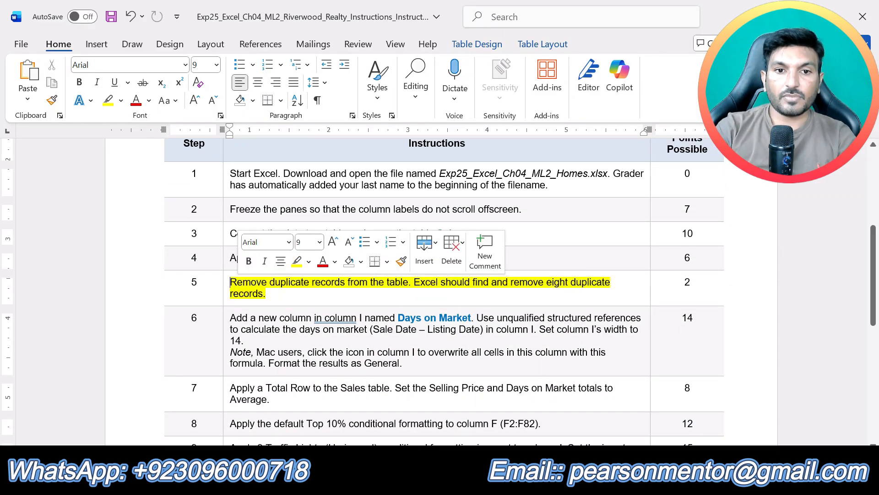
left_click(325, 301)
scroll(439, 291, "down", 1)
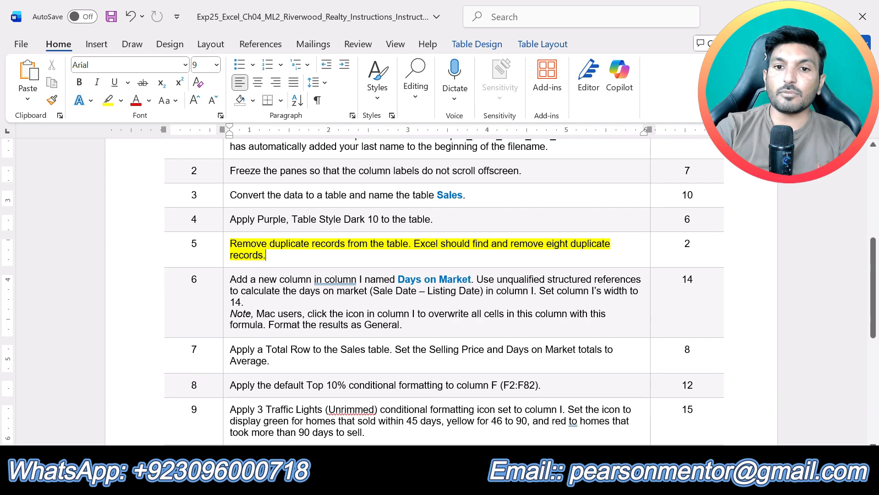
scroll(550, 278, "up", 2)
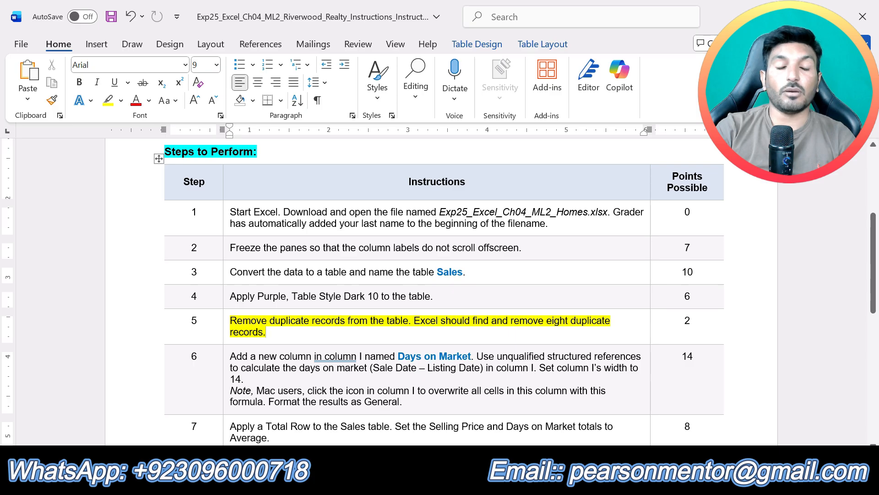
- Switch to Excel, remove duplicate records from the Sales table based on all columns, and return to "eight duplicate records" in the Word instructions
key("alt+Tab")
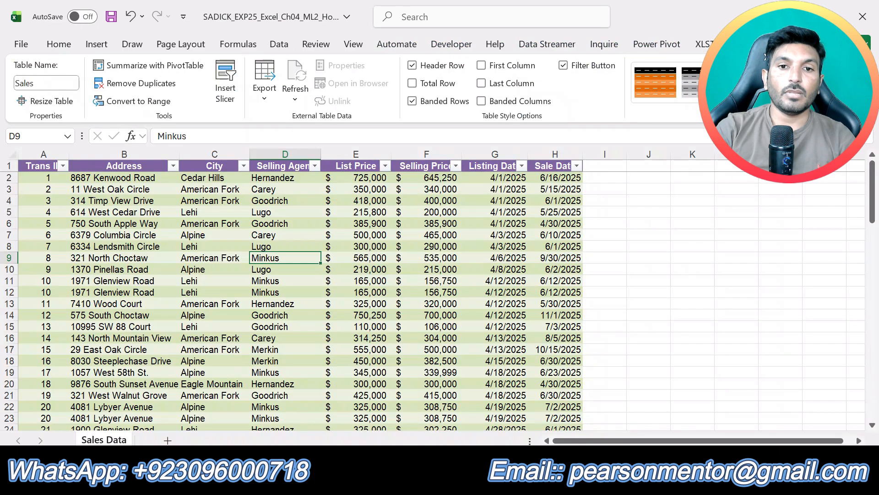
left_click(189, 299)
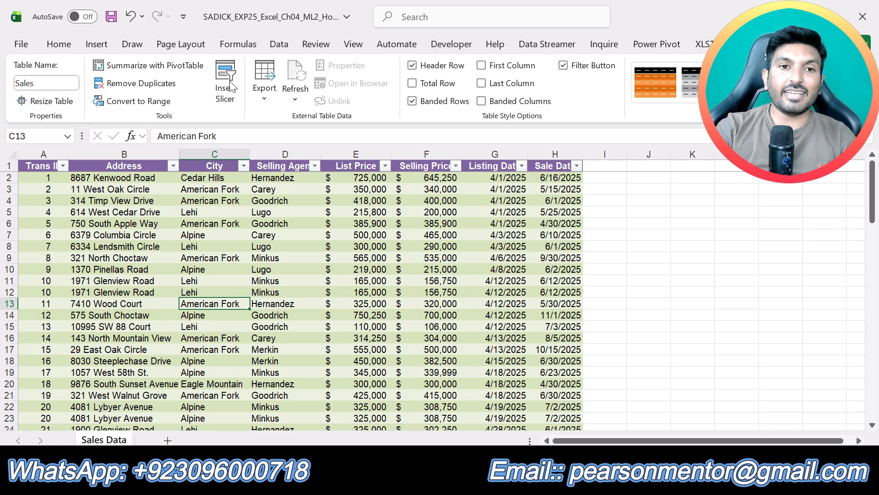
left_click(118, 83)
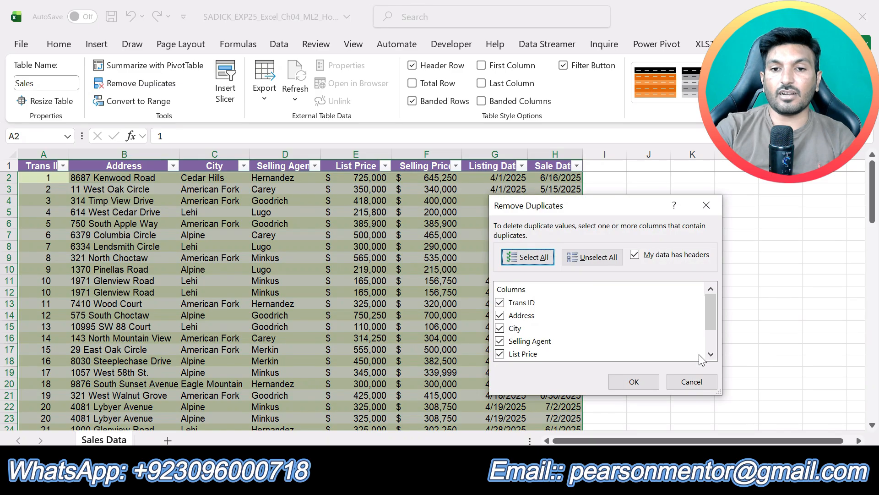
left_click(633, 382)
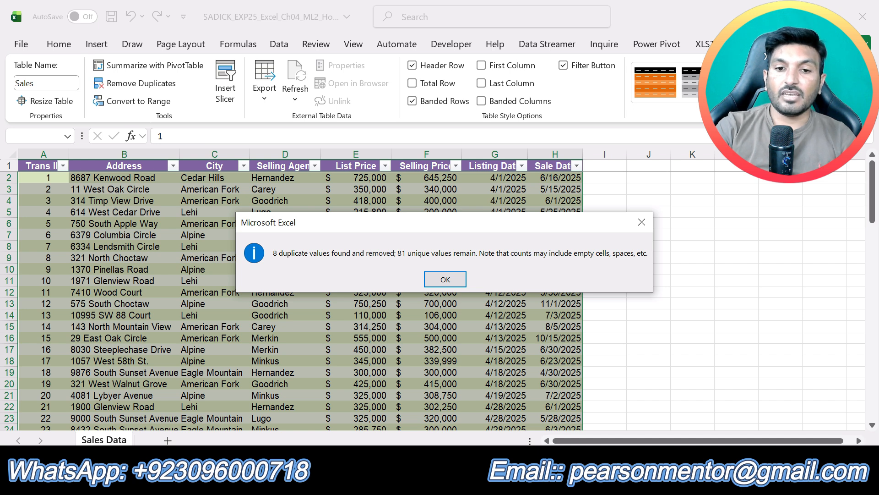
key("Return")
key("alt+Tab")
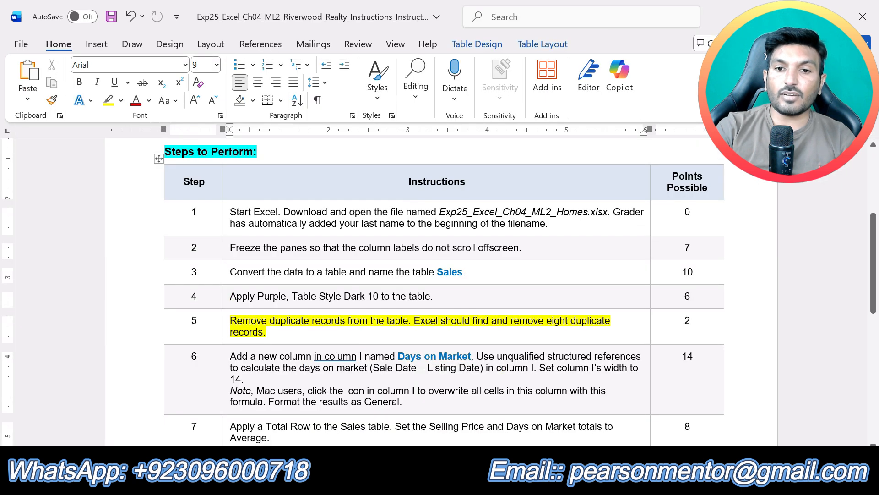
mouse_move(554, 328)
left_mouse_down()
mouse_move(595, 322)
mouse_move(546, 321)
left_mouse_up()
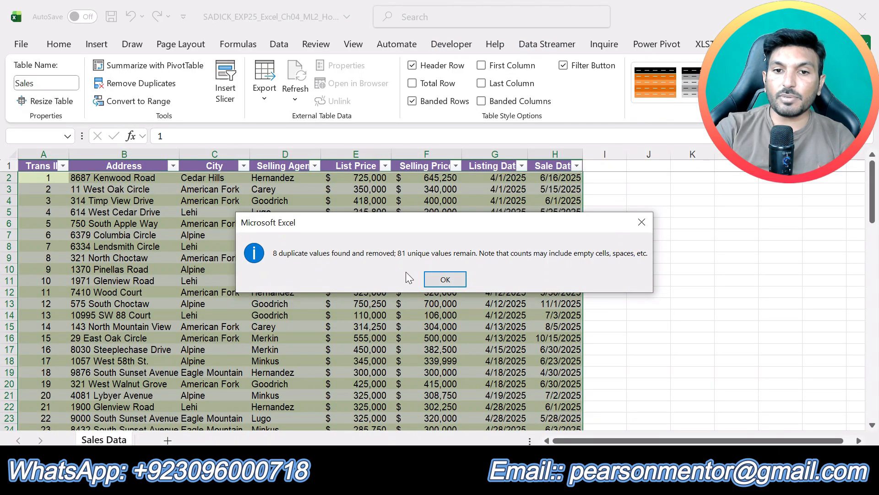
- Switch to Excel, dismiss the duplicate-removal message and look over the records remaining in the Sales table
left_click(446, 280)
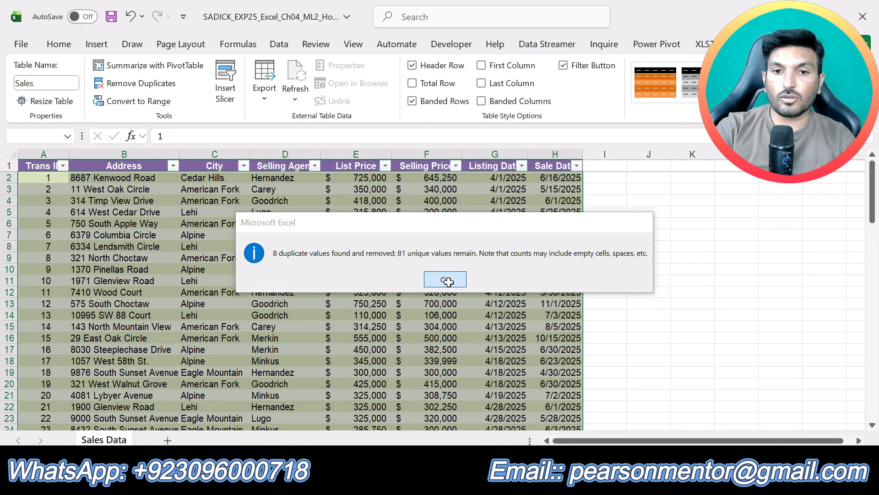
scroll(496, 376, "down", 7)
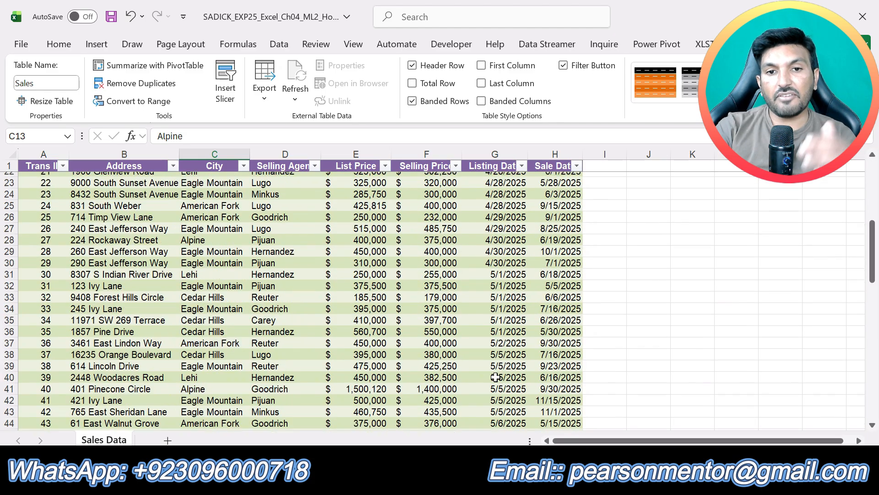
scroll(496, 377, "up", 5)
scroll(495, 376, "up", 2)
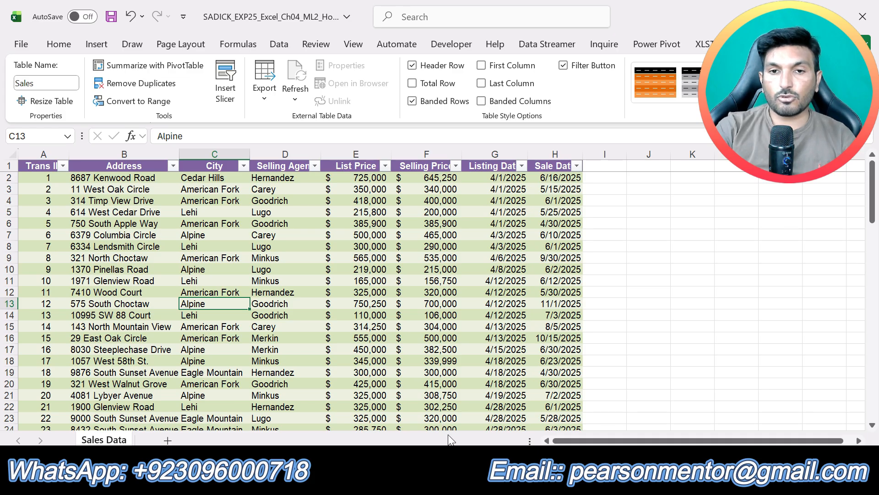
scroll(629, 375, "down", 5)
scroll(628, 375, "up", 5)
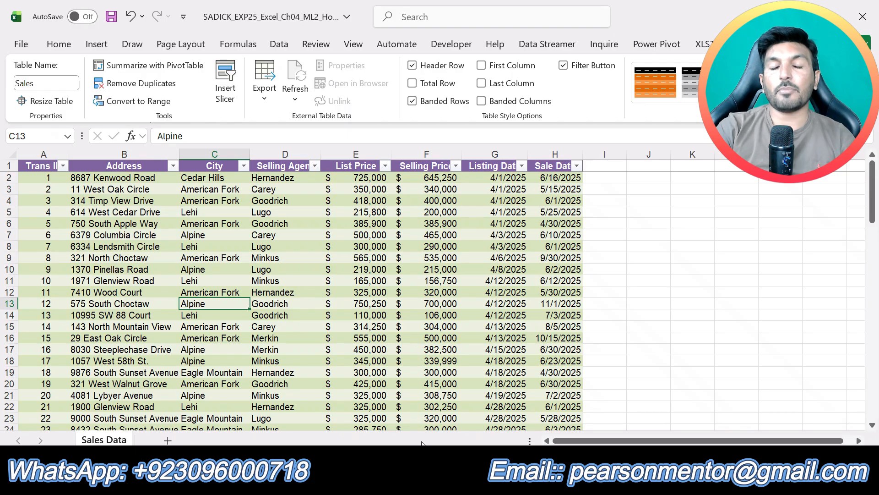
- Switch to the Word instructions, undo the step 5 highlight, highlight the step 6 instruction in yellow and select its column name "Days on Market"
left_click(422, 479)
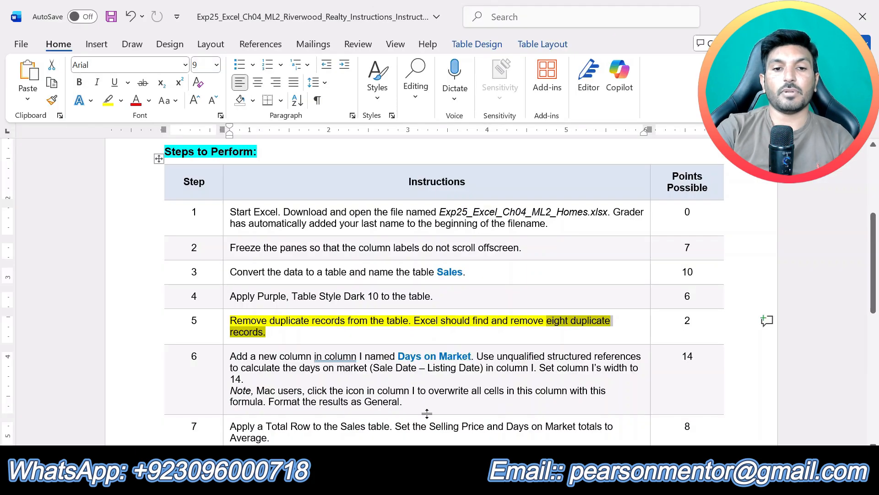
key("ctrl+z")
scroll(438, 291, "down", 4)
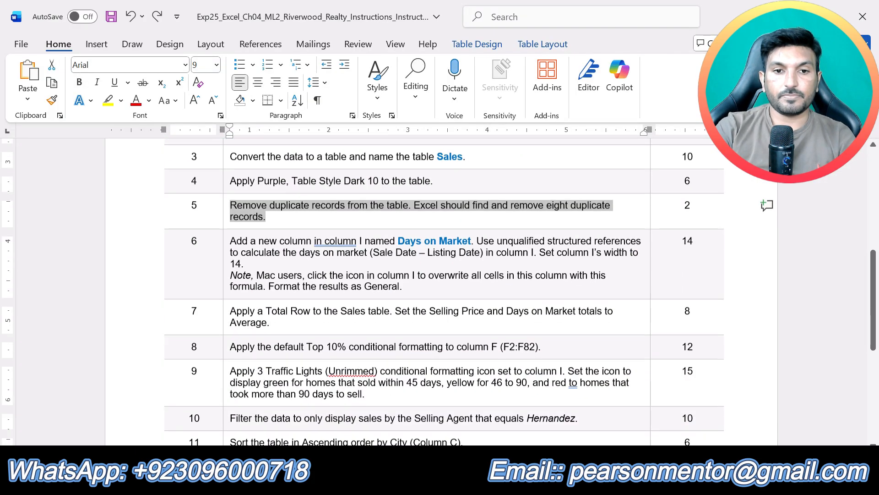
left_click_drag(285, 268, 229, 240)
left_click(256, 274)
left_click(293, 215)
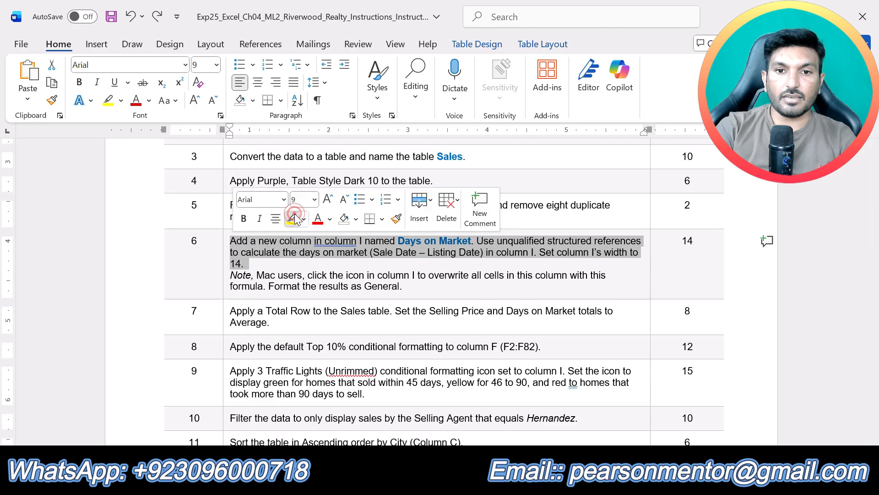
left_click(323, 252)
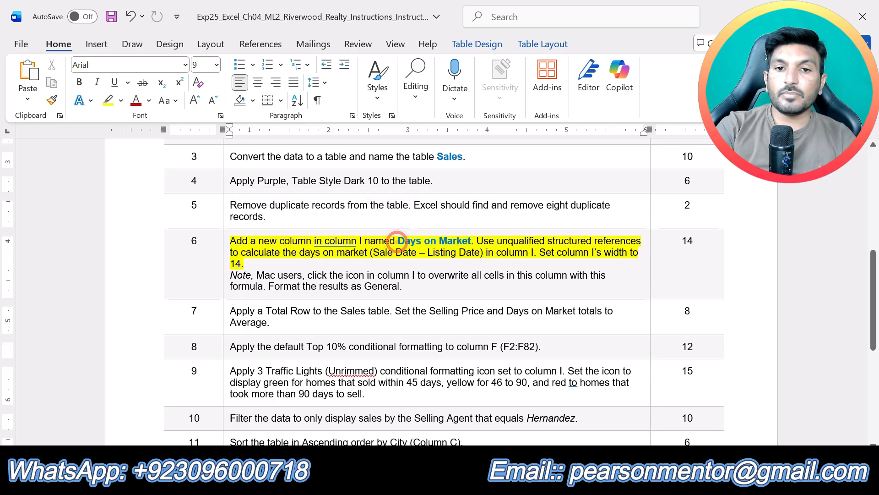
left_click_drag(398, 241, 472, 241)
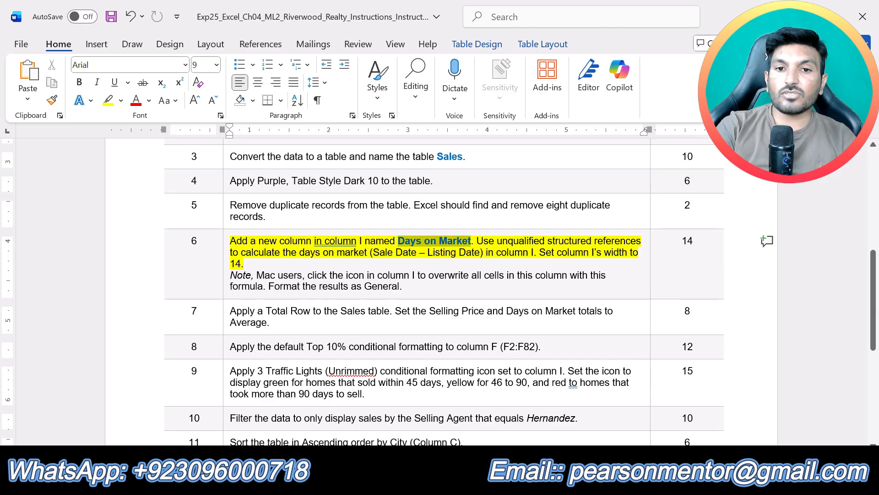
- Switch to Excel, add a new table column headed "Days on Market" in cell I1 and autofit column I
left_click(499, 479)
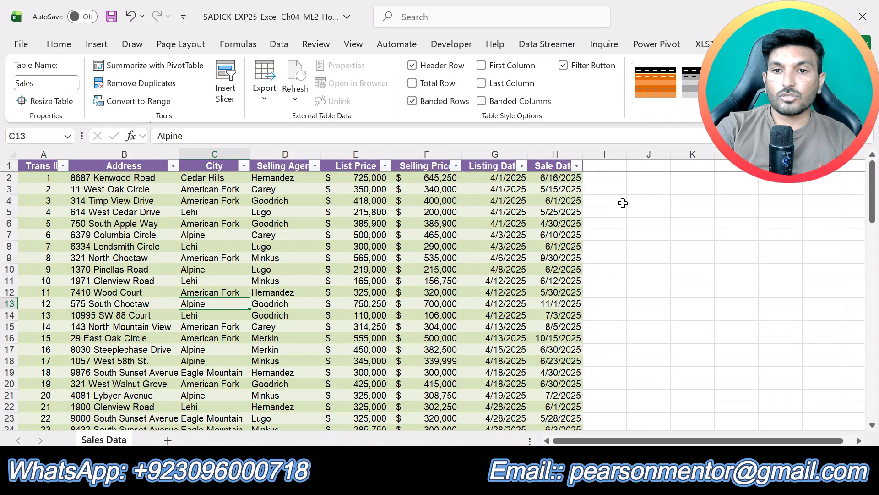
left_click(608, 168)
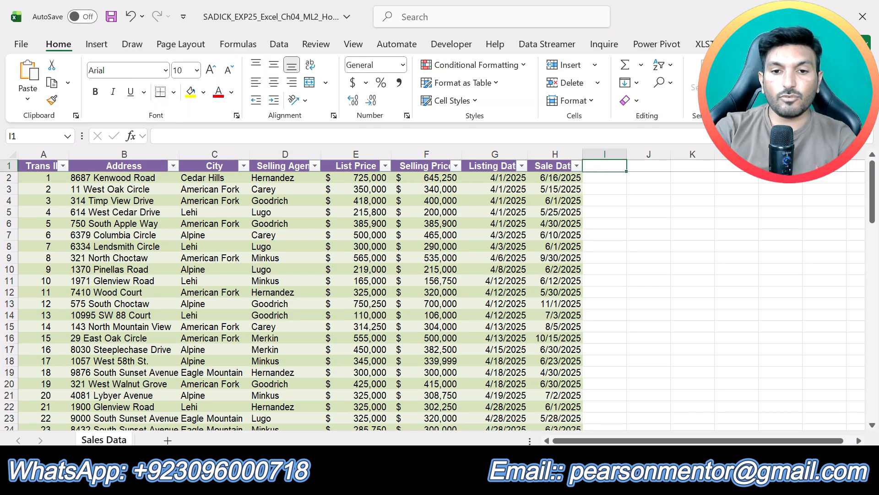
left_click(518, 478)
left_click(499, 478)
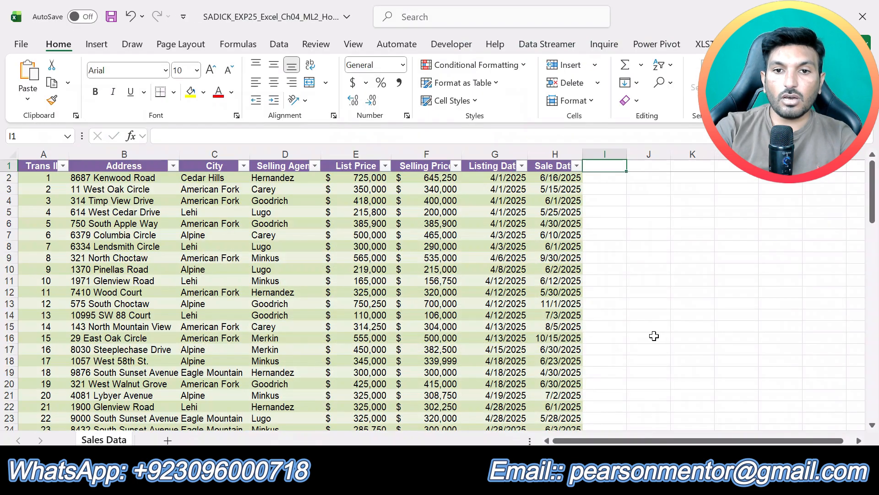
type("Day")
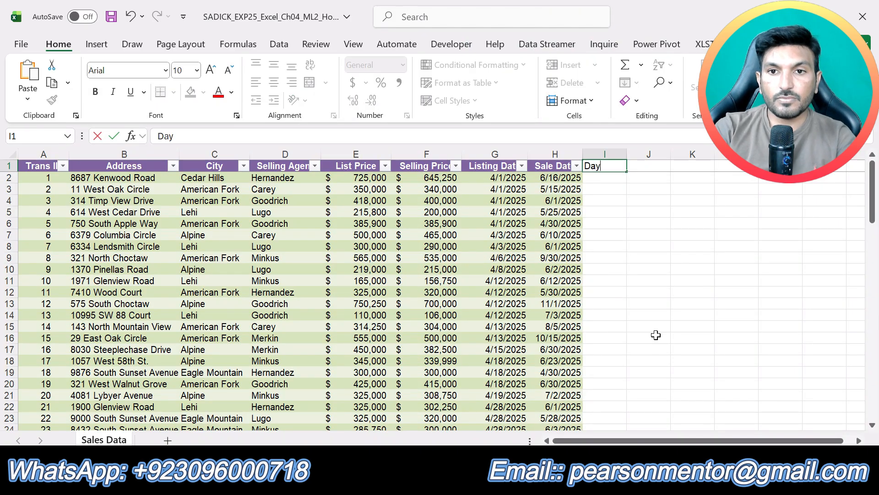
type("s o")
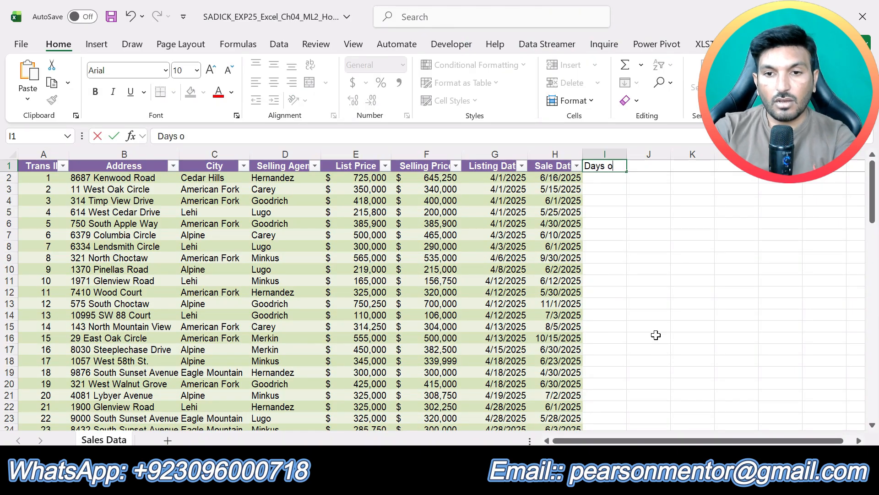
type("n M")
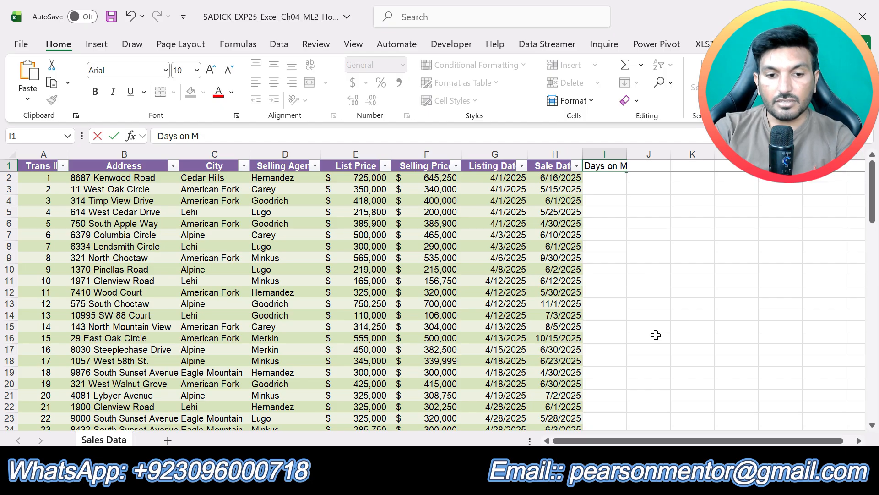
type("arket")
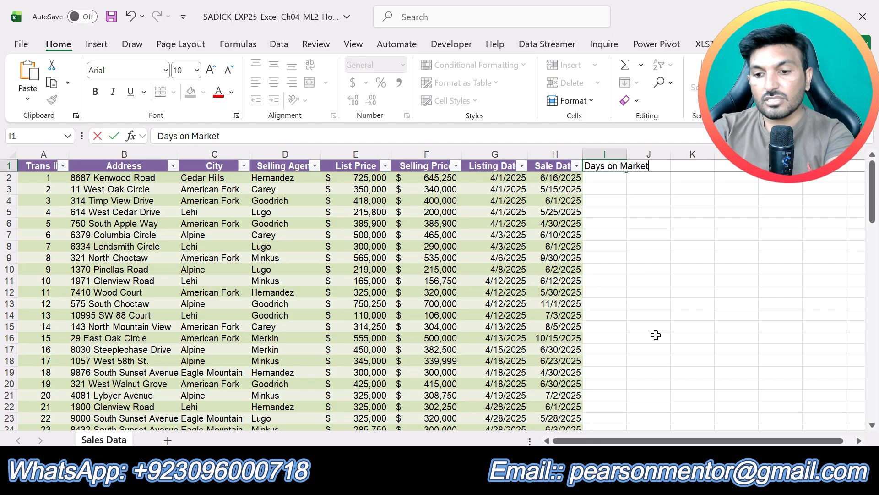
key("Return")
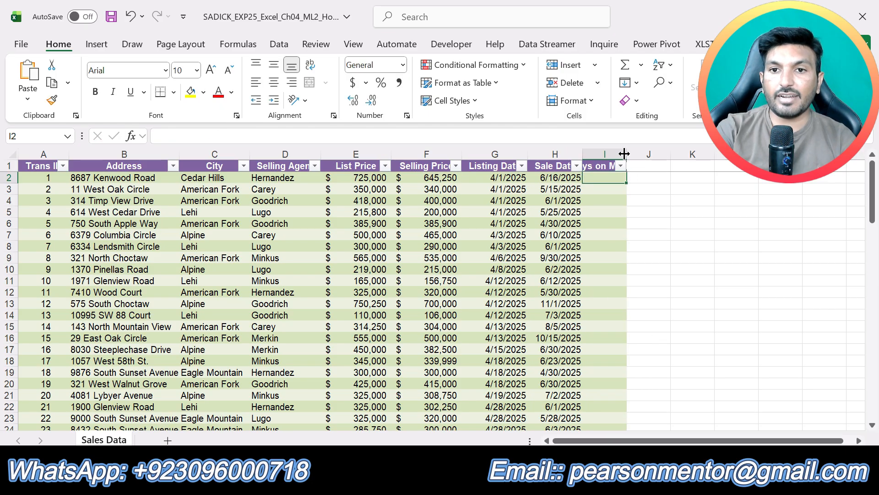
double_click(624, 154)
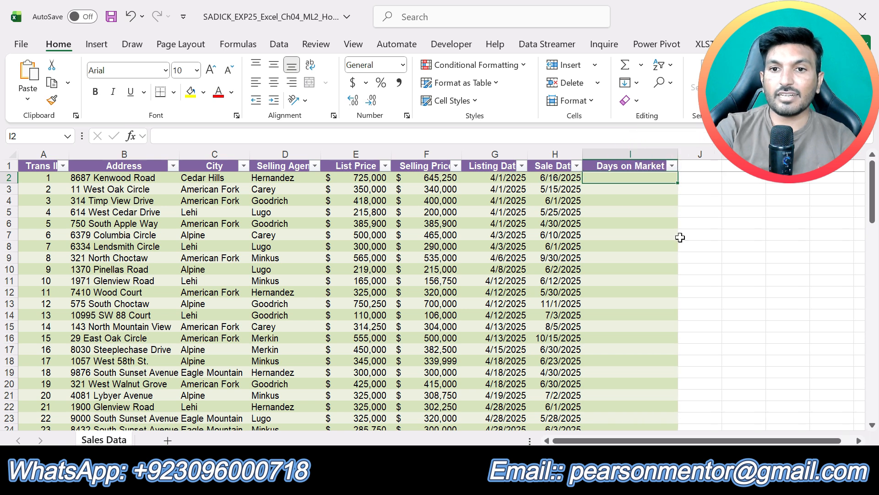
- Check step 6 in the Word instructions and fill Excel's Days on Market column with =[@[Sale Date]]-[@[Listing Date]], starting in I2
left_click(725, 268)
key("alt+Tab")
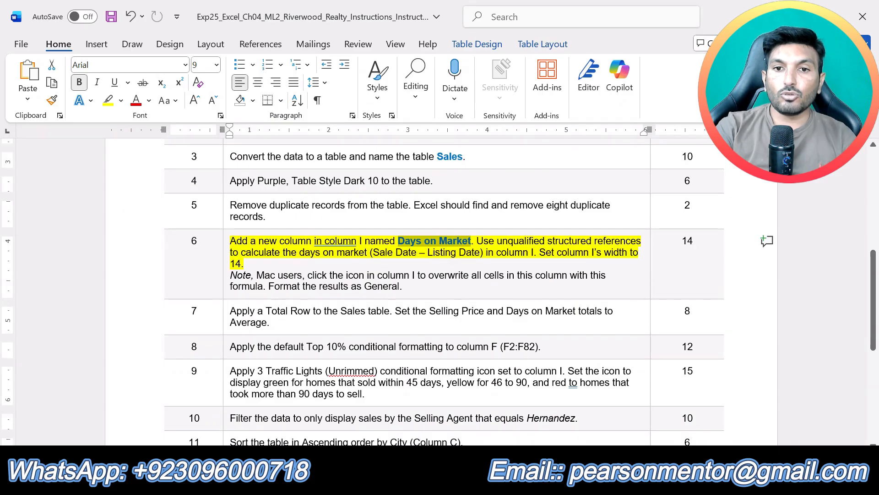
left_click(555, 251)
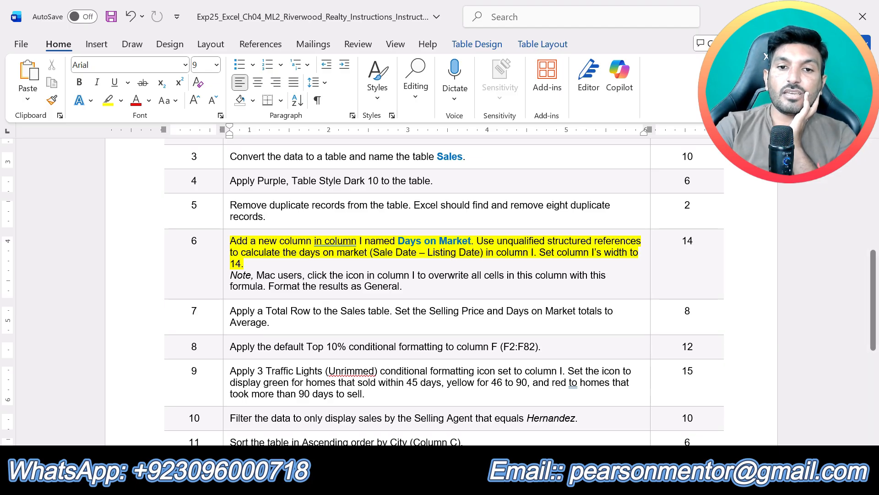
left_click(454, 480)
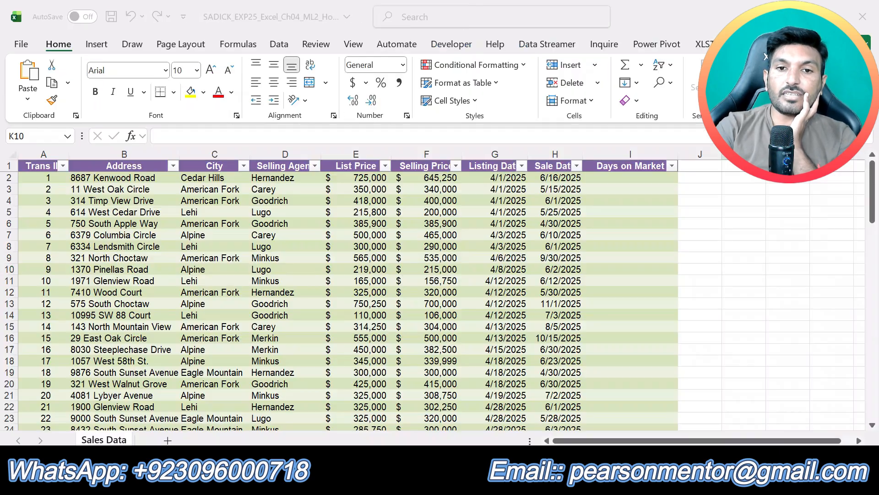
left_click(612, 175)
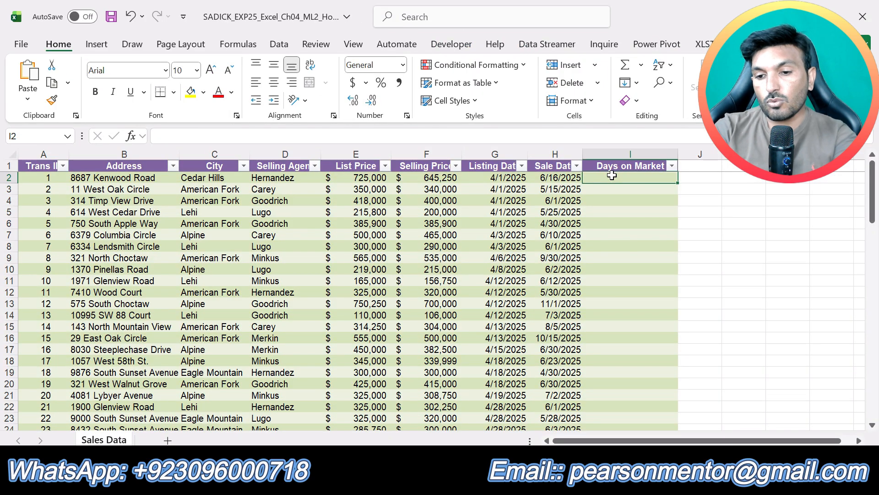
type("=")
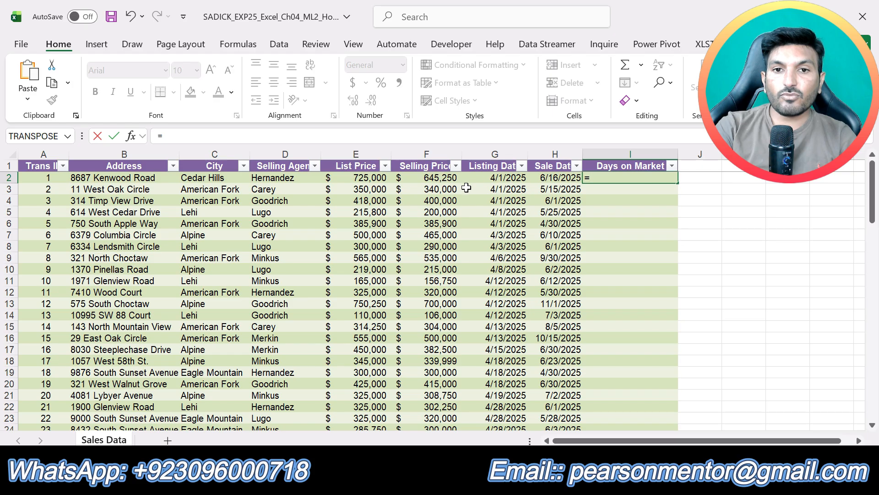
left_click(556, 178)
type("-")
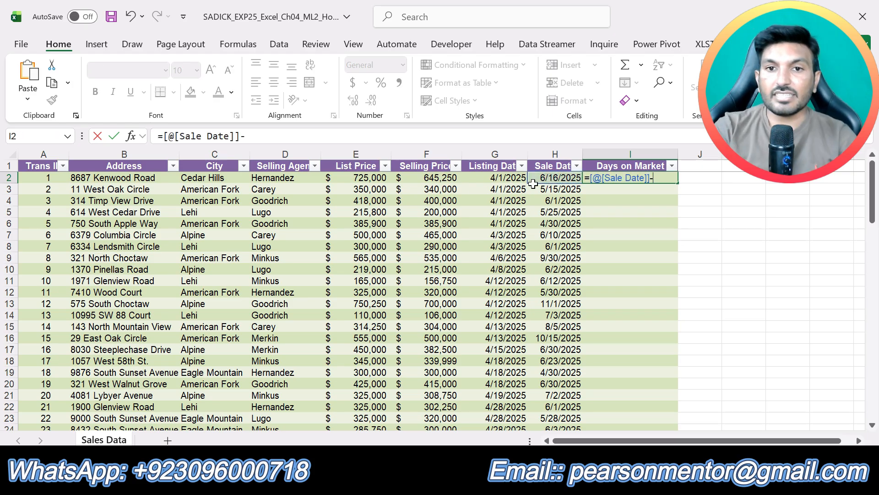
left_click(493, 177)
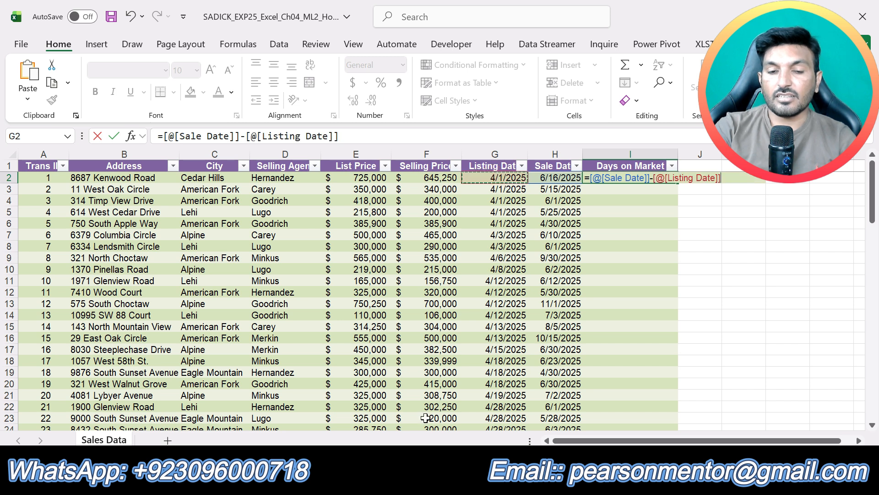
key("alt+Tab")
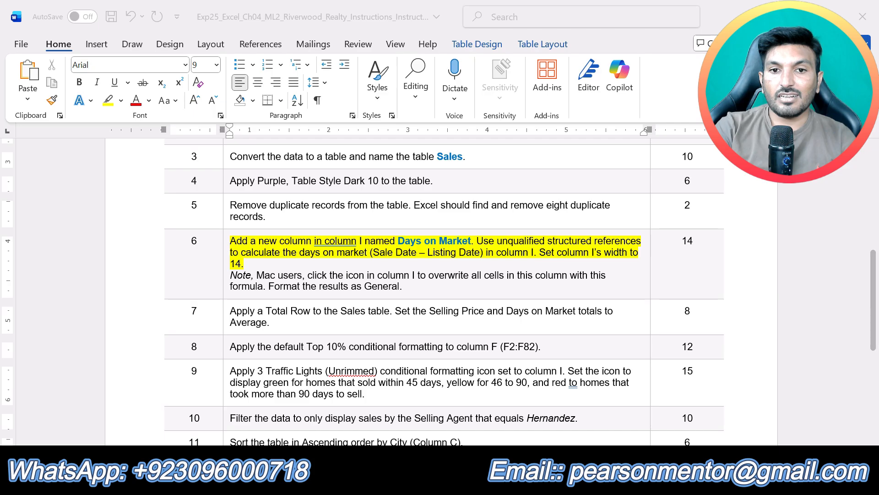
key("alt+Tab")
key("Return")
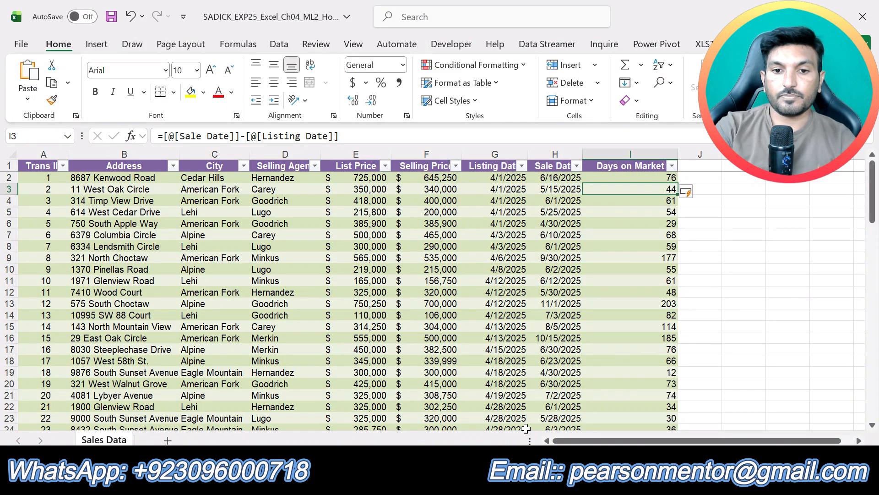
- Switch to the Word instructions, undo the step 6 highlight and highlight the step 7 Total Row instruction in yellow
key("alt+Tab")
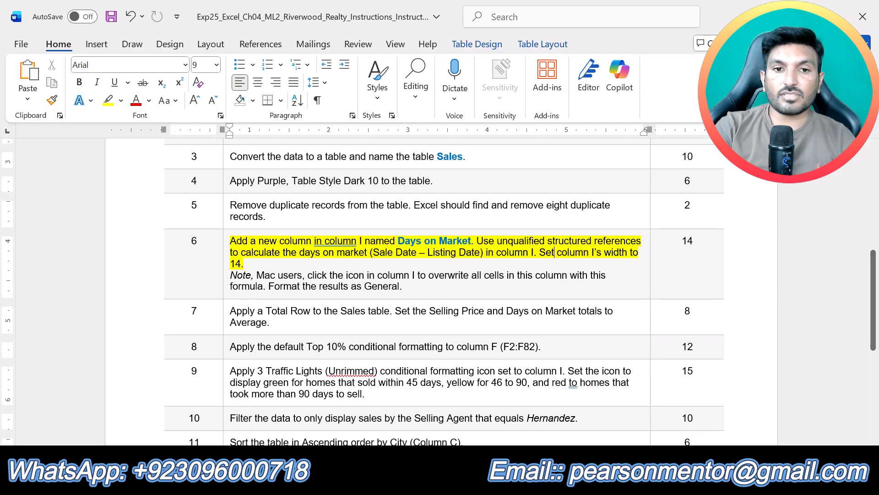
key("ctrl+z")
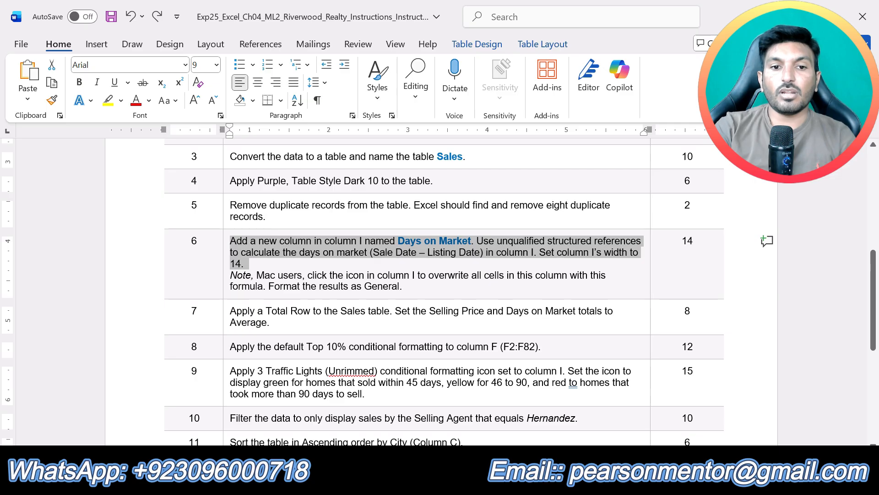
scroll(438, 291, "down", 1)
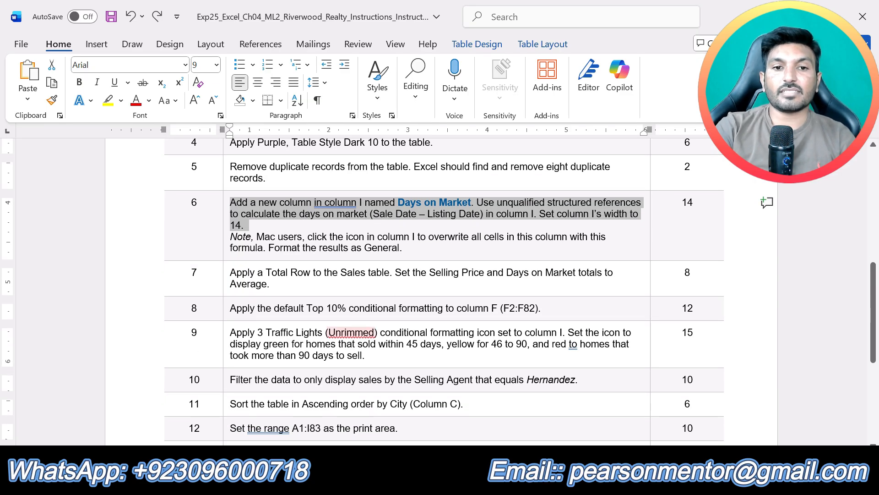
scroll(379, 320, "down", 2)
scroll(379, 320, "up", 2)
left_click_drag(290, 288, 230, 273)
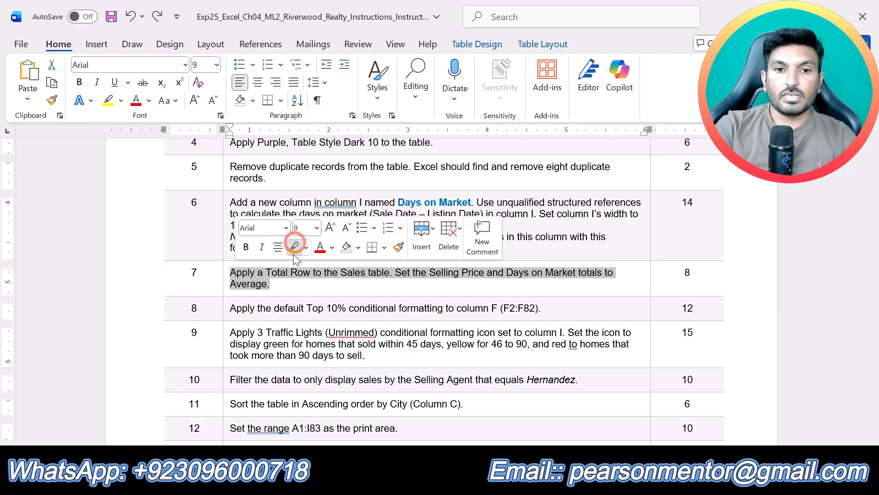
left_click(295, 248)
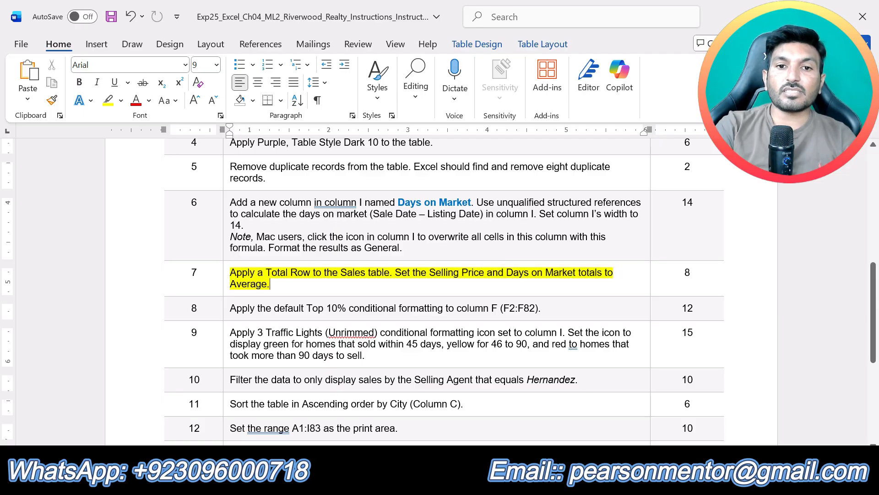
- Switch to Excel and add a Total Row to the Sales table
left_click(455, 479)
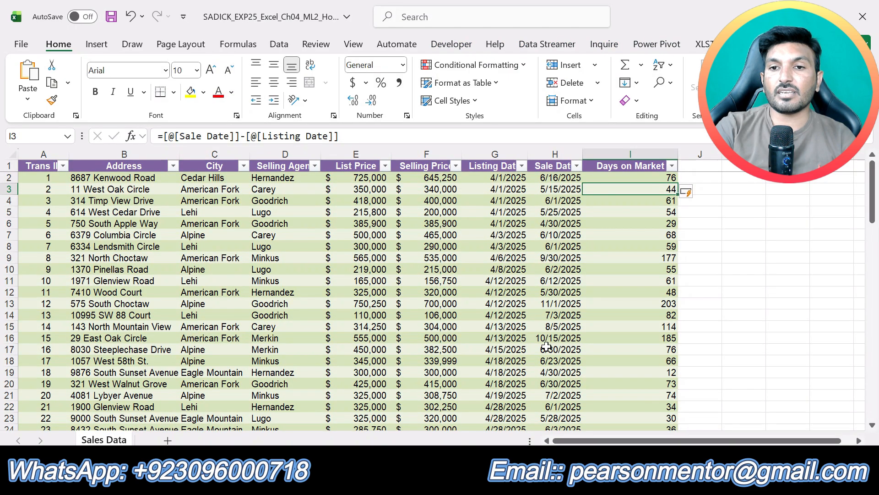
left_click(766, 45)
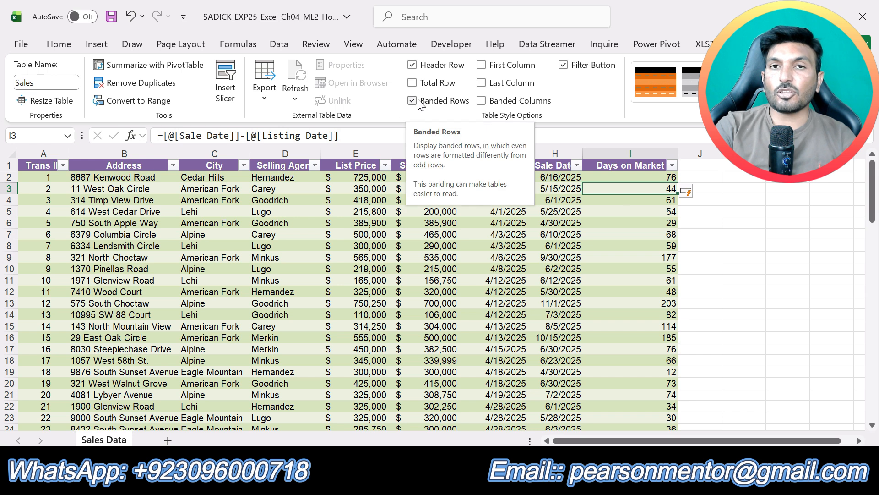
left_click(422, 86)
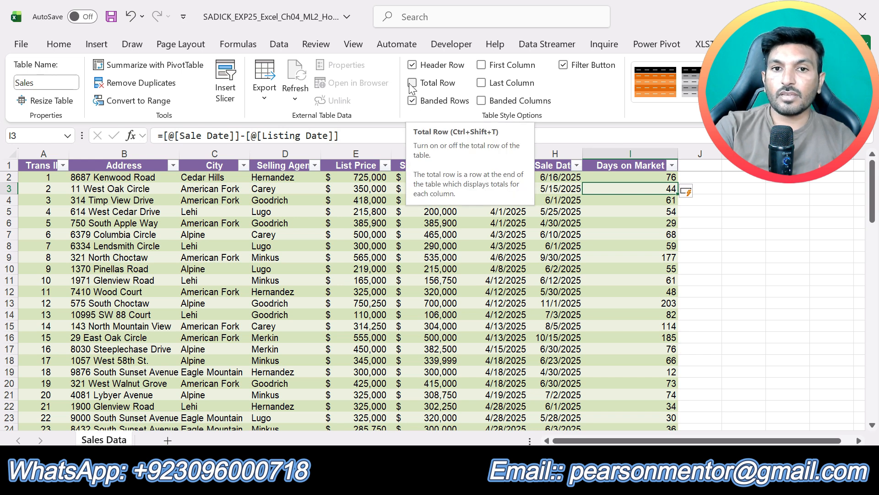
scroll(732, 325, "down", 9)
scroll(751, 326, "down", 16)
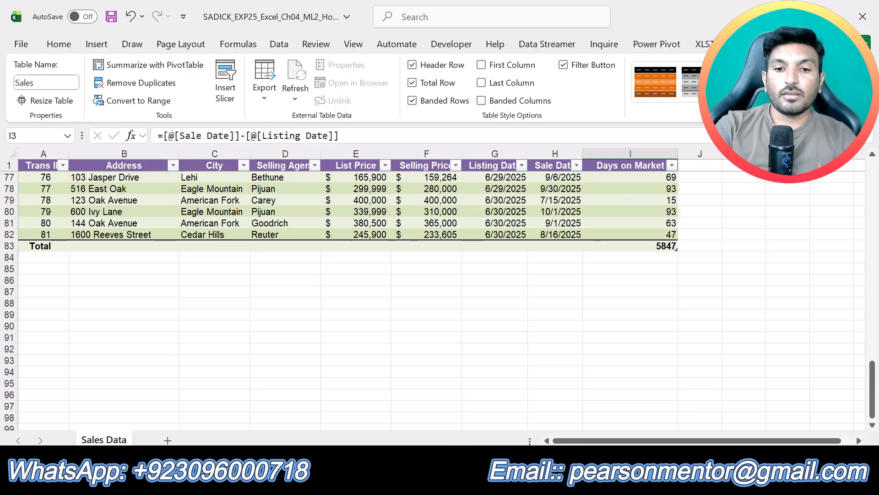
- Check step 7 in the Word instructions and set Excel's Selling Price and Days on Market totals in row 83 to Average
key("alt+Tab")
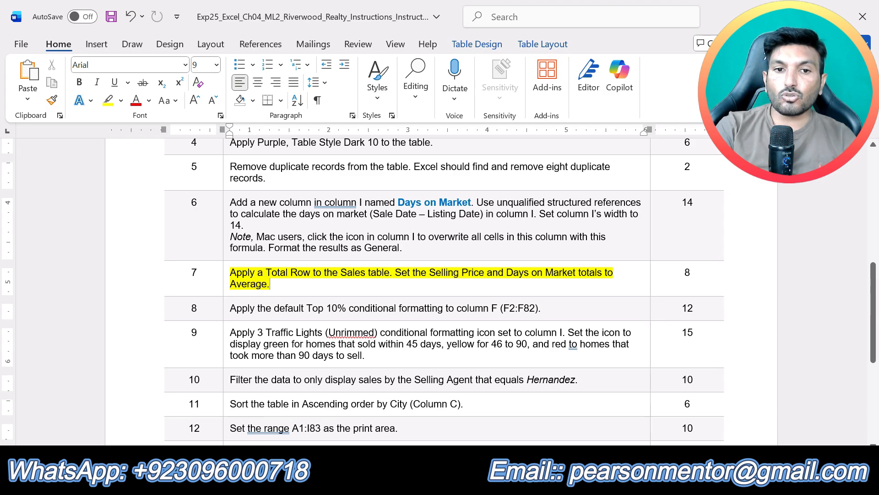
key("alt+Tab")
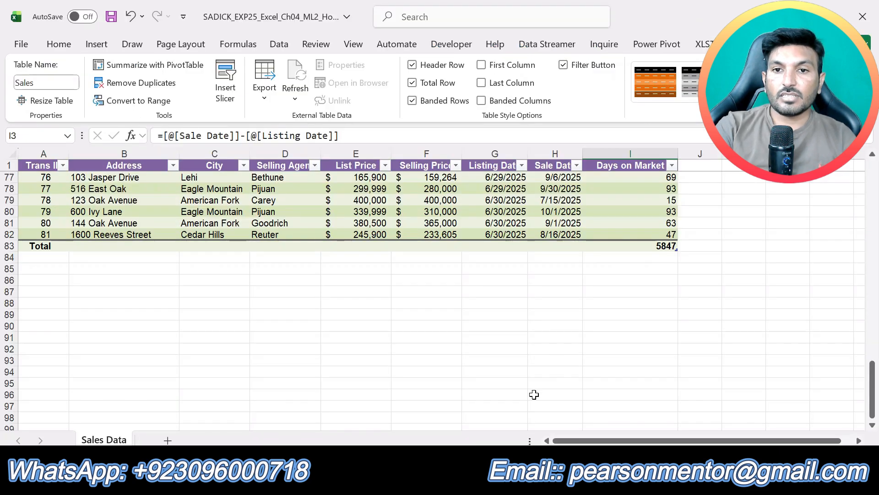
left_click(439, 243)
left_click(467, 246)
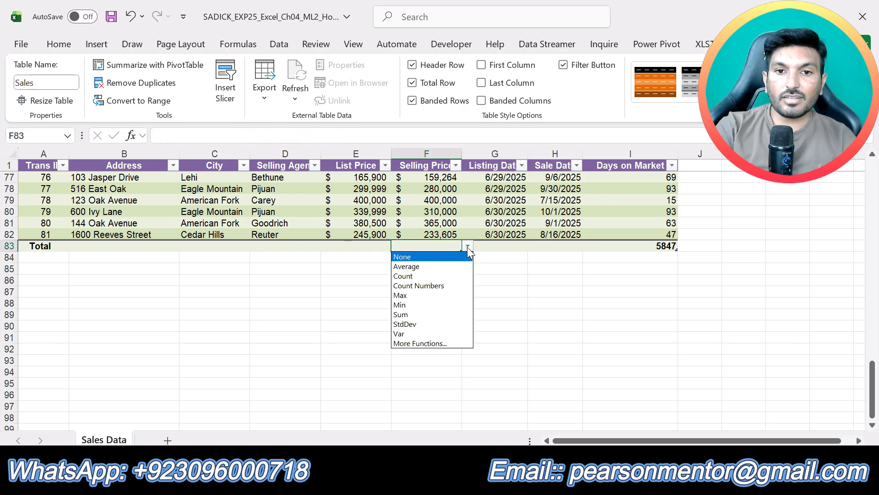
left_click(434, 267)
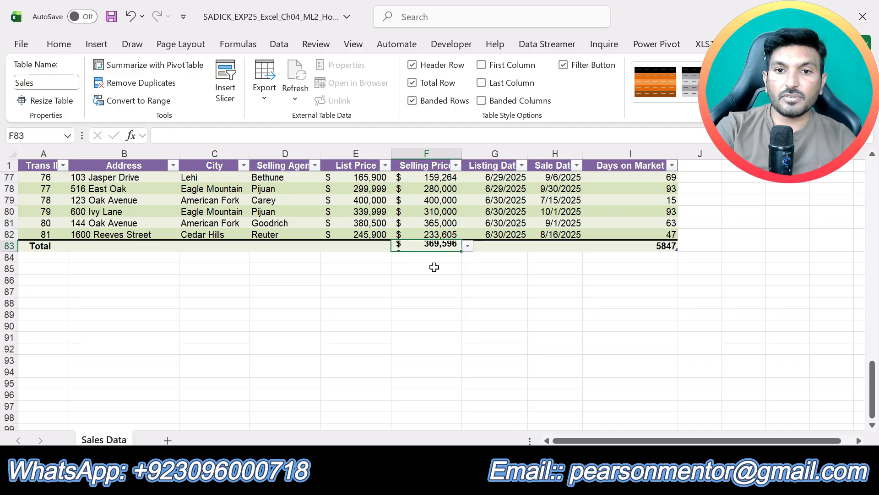
left_click(663, 247)
left_click(684, 245)
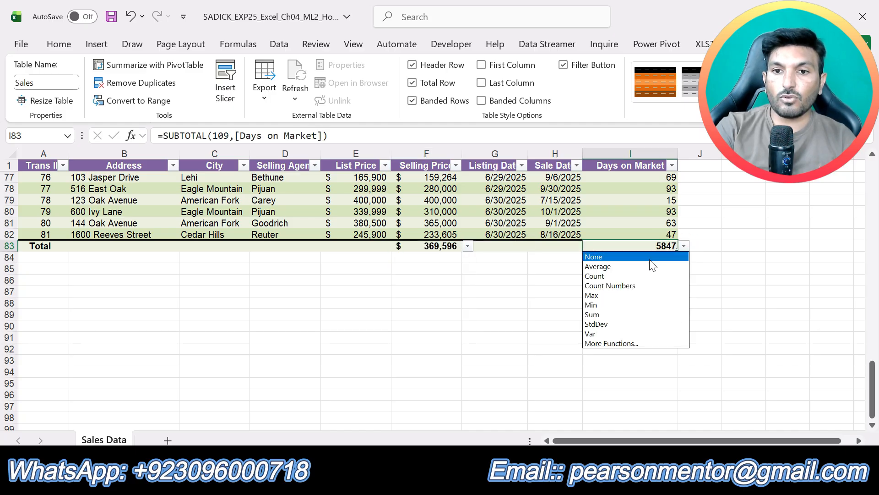
left_click(616, 267)
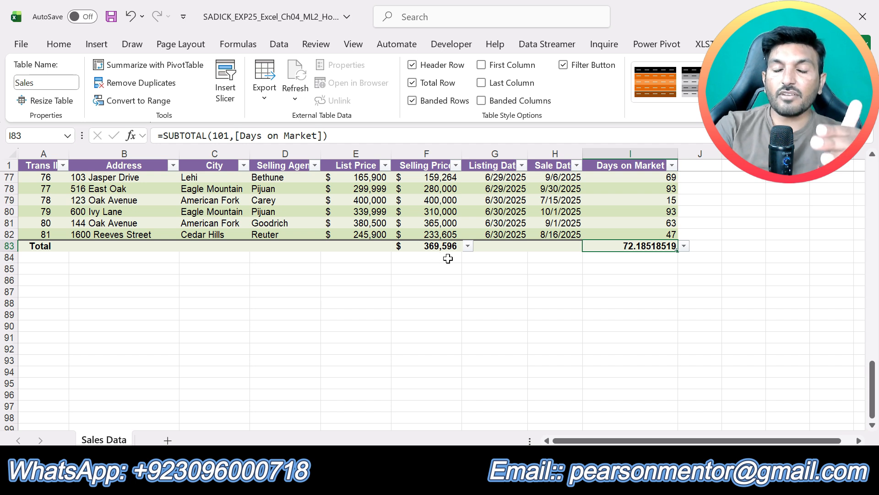
scroll(448, 309, "up", 1)
scroll(448, 308, "up", 20)
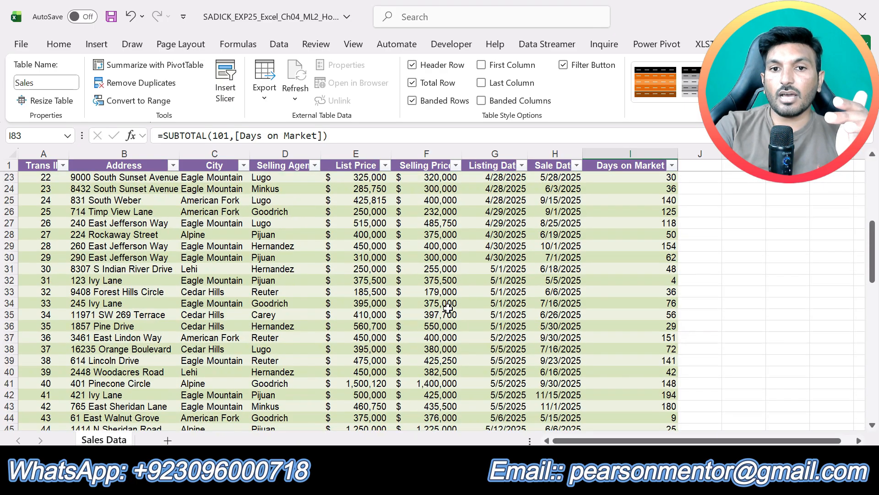
scroll(448, 309, "up", 2)
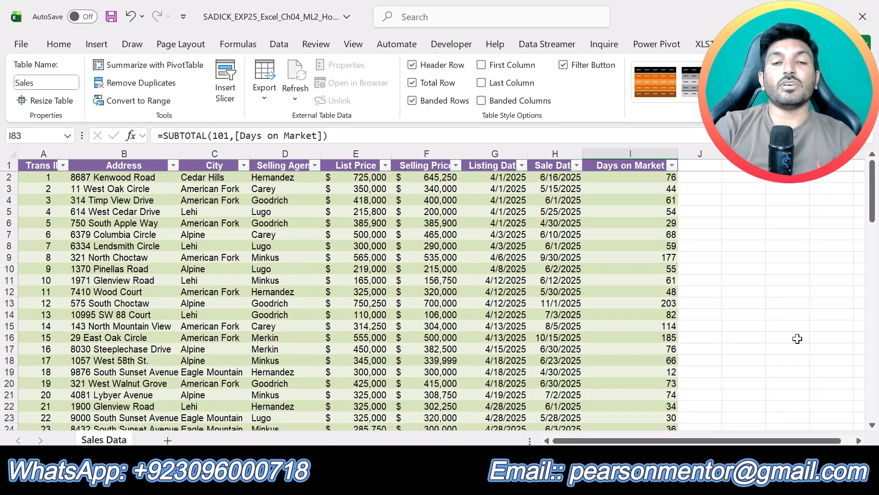